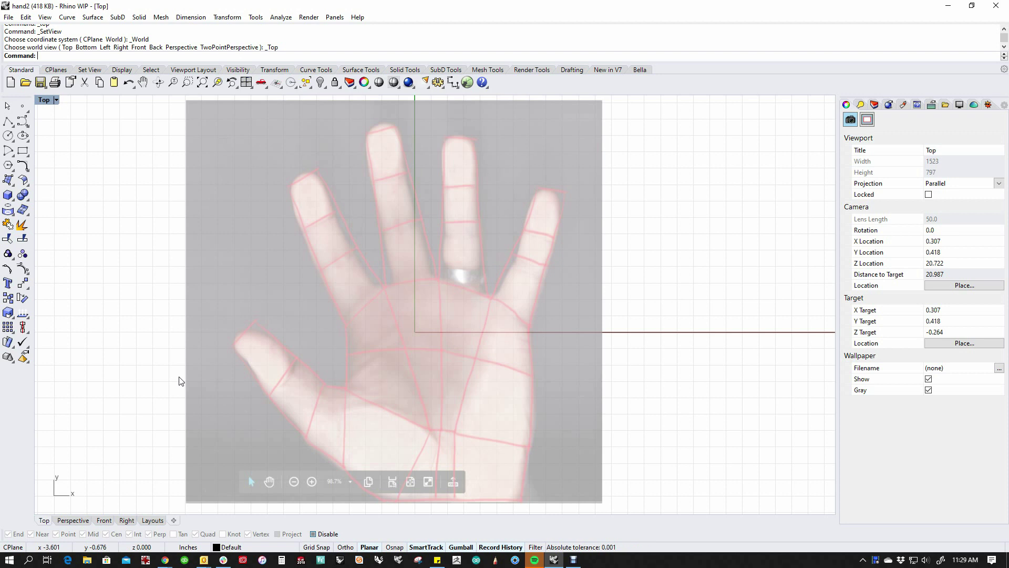
- Draw a four-point polyline along the palm's thumb side, from the outer base of the index finger to the thumb's outer base
click(876, 106)
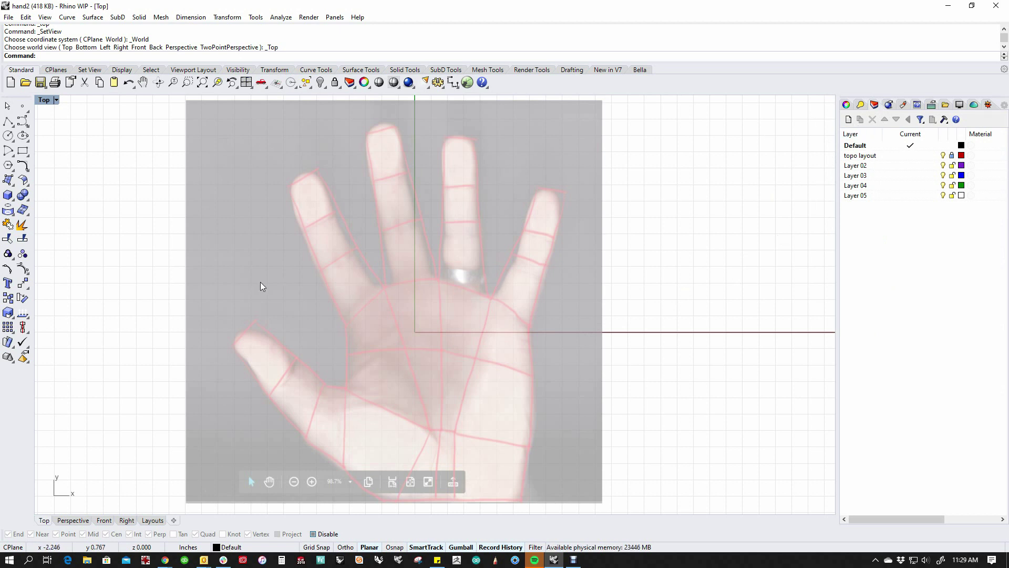
click(8, 121)
right_drag(268, 332, 275, 262)
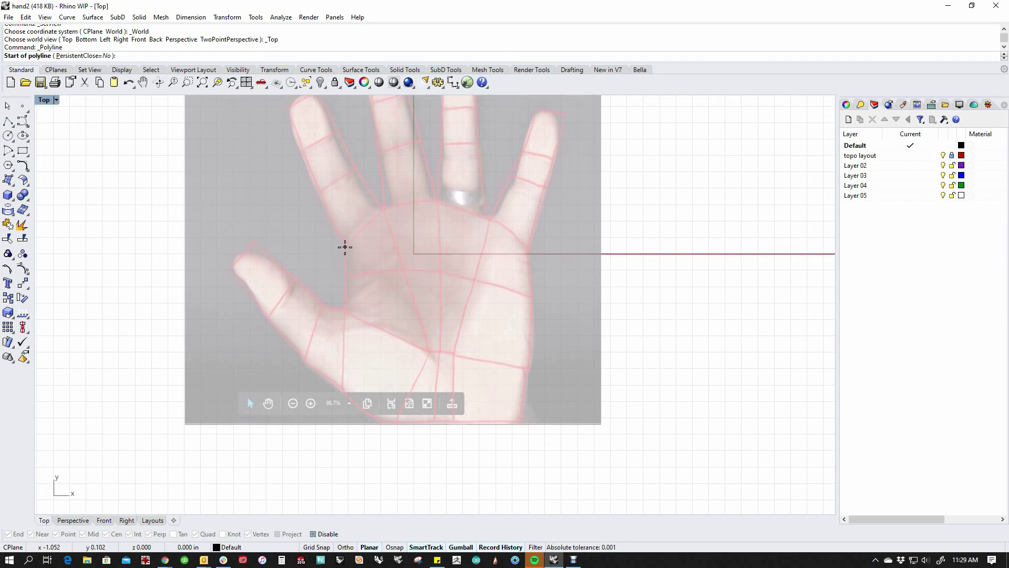
click(345, 247)
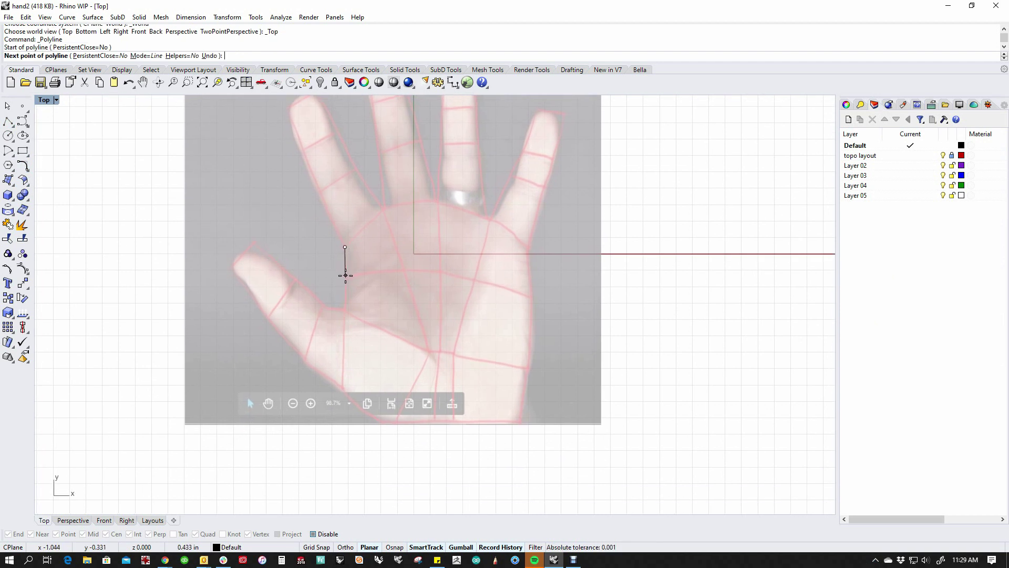
click(345, 275)
click(343, 309)
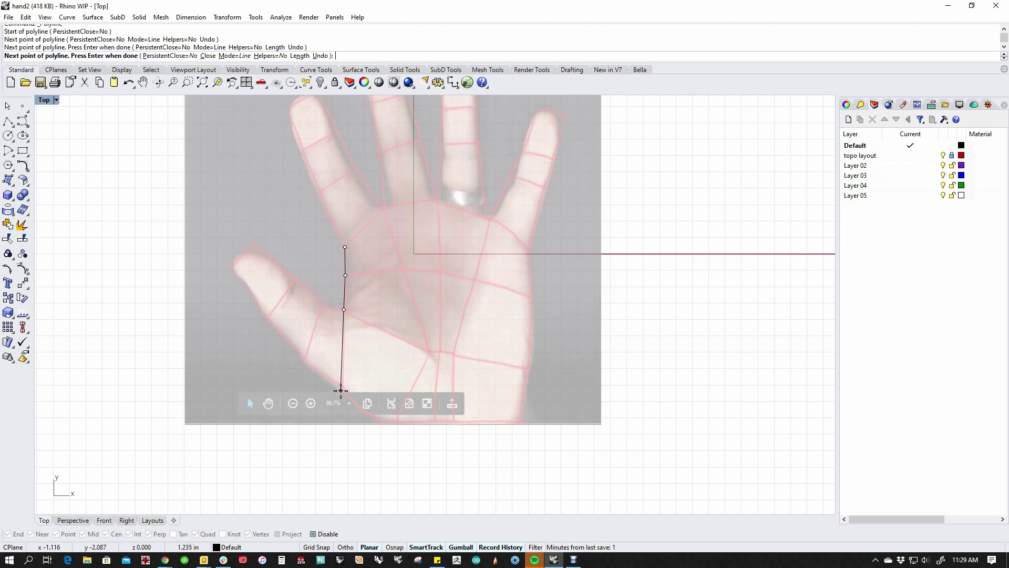
click(341, 390)
key(Return)
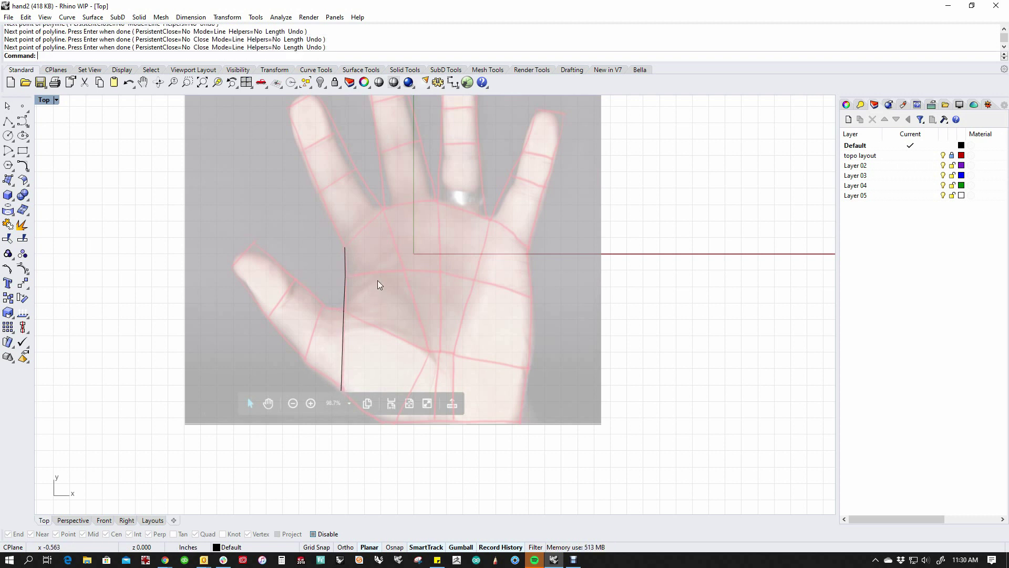
- Draw a four-point polyline over the layout from between the index and middle fingers, through the palm's creases, to the wrist
key(Return)
click(384, 209)
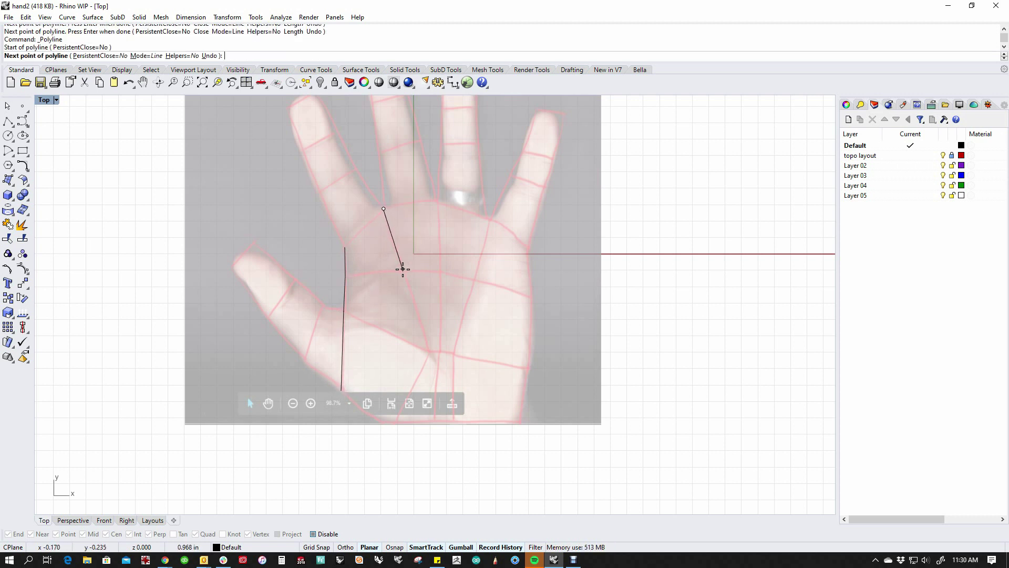
click(402, 269)
click(430, 354)
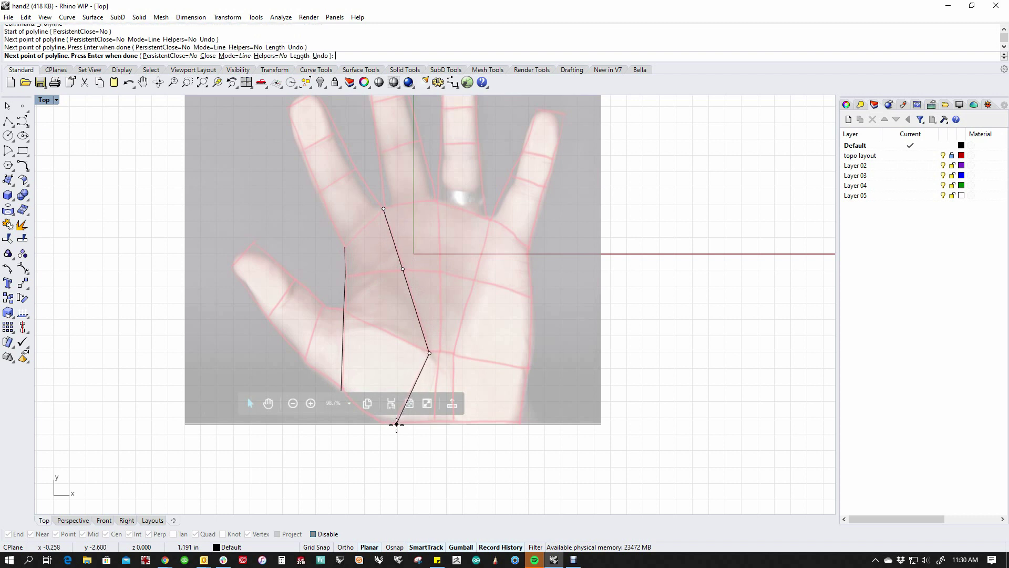
click(394, 425)
key(Return)
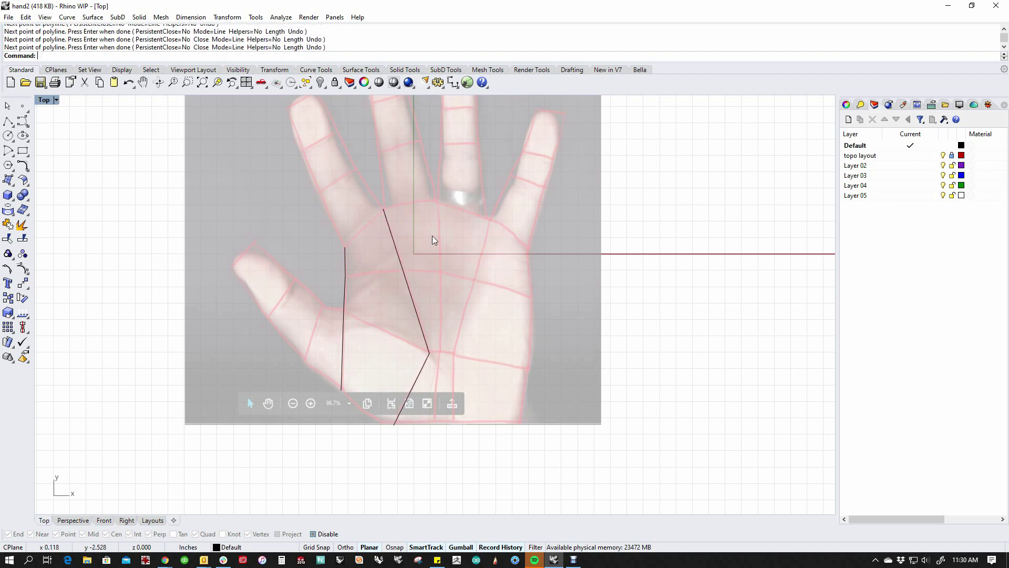
- Draw a four-point polyline down the middle of the palm, from between the middle and ring fingers to the wrist
key(Return)
click(438, 201)
click(440, 270)
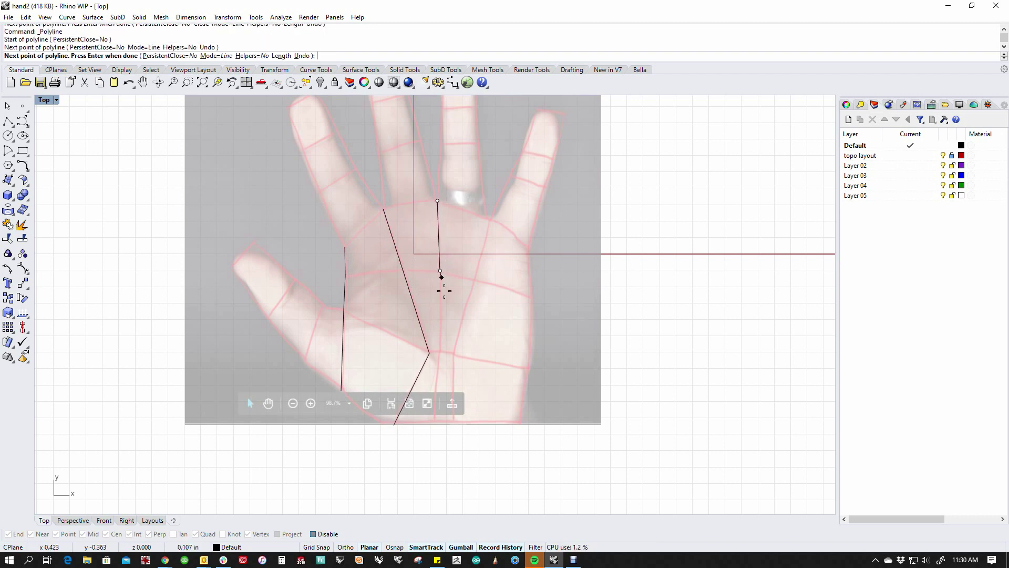
click(442, 353)
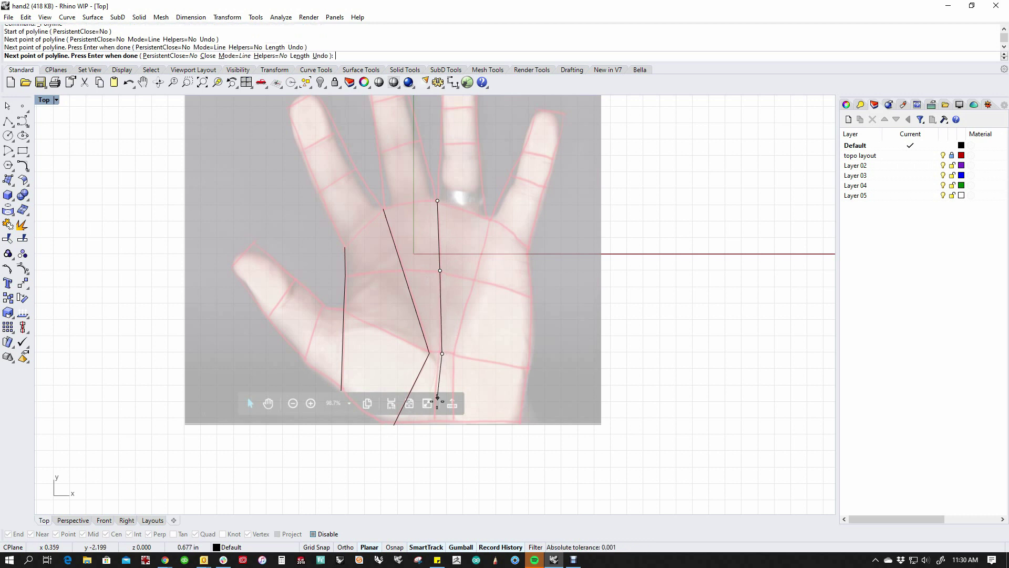
click(433, 424)
key(Return)
- Draw a four-point polyline over the layout from between the ring and little fingers to the wrist
key(Return)
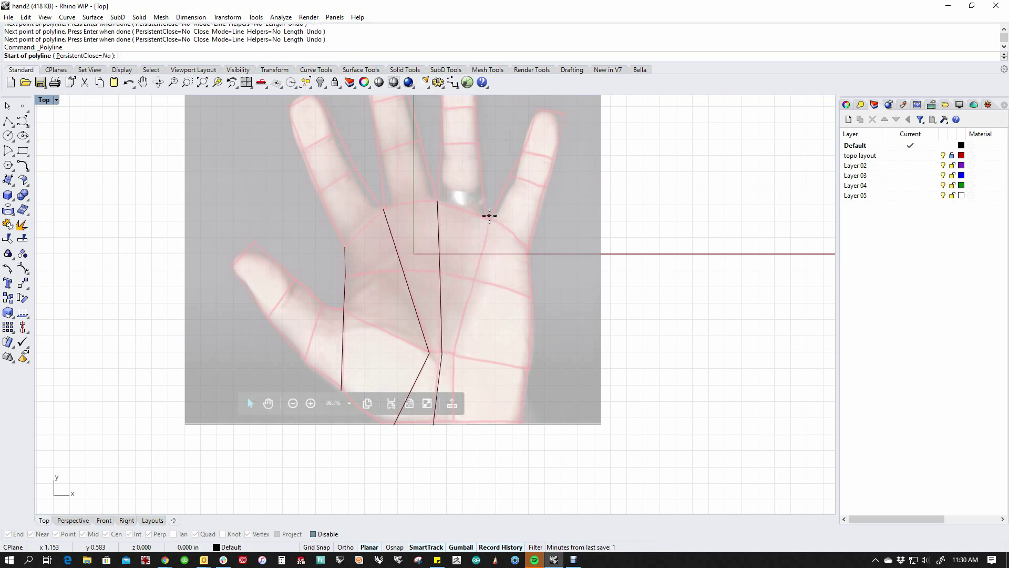
click(492, 217)
click(474, 279)
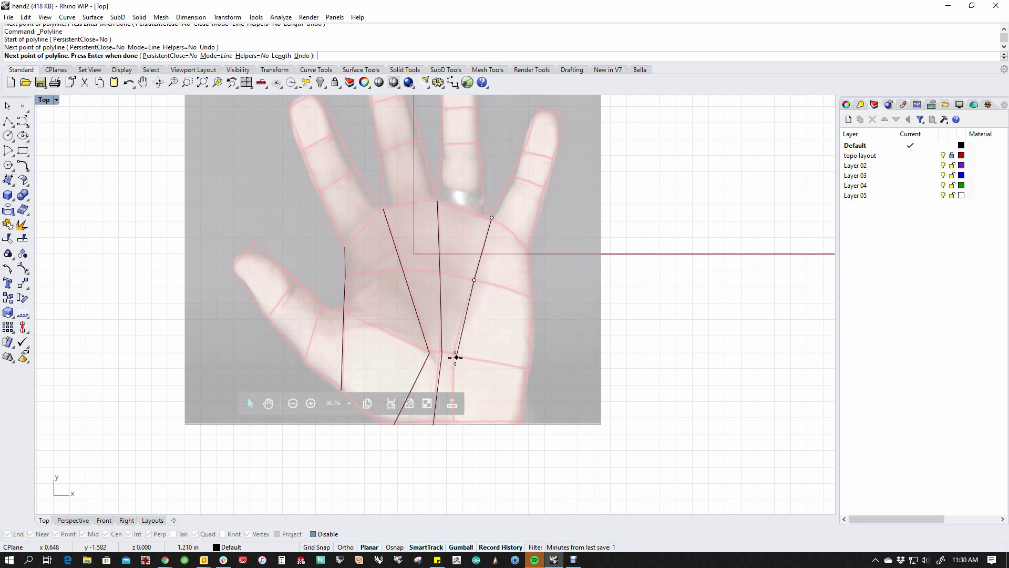
click(455, 354)
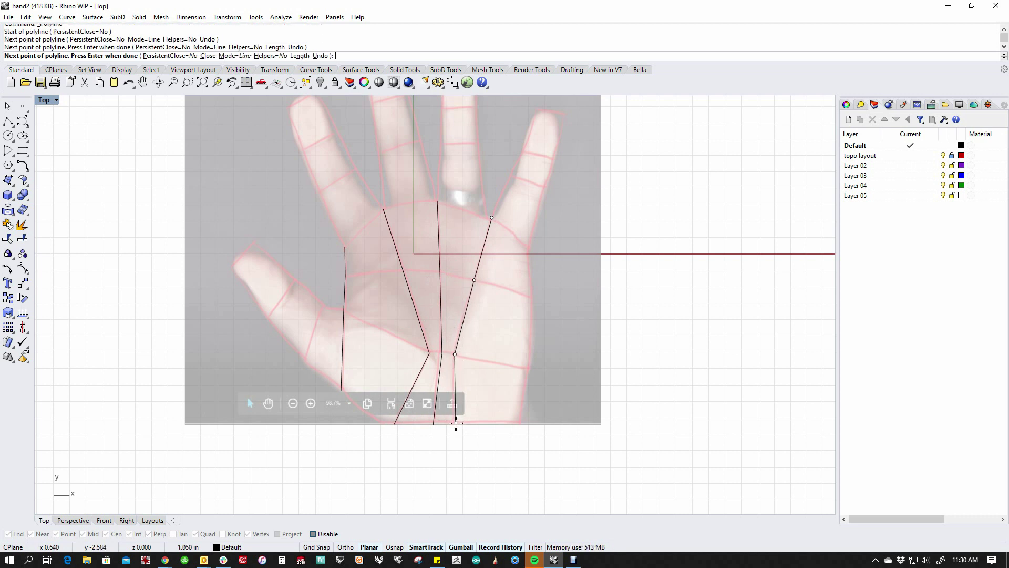
click(455, 424)
key(Return)
- Draw a four-point polyline along the palm's outer edge, from the little finger's base to the wrist
key(Return)
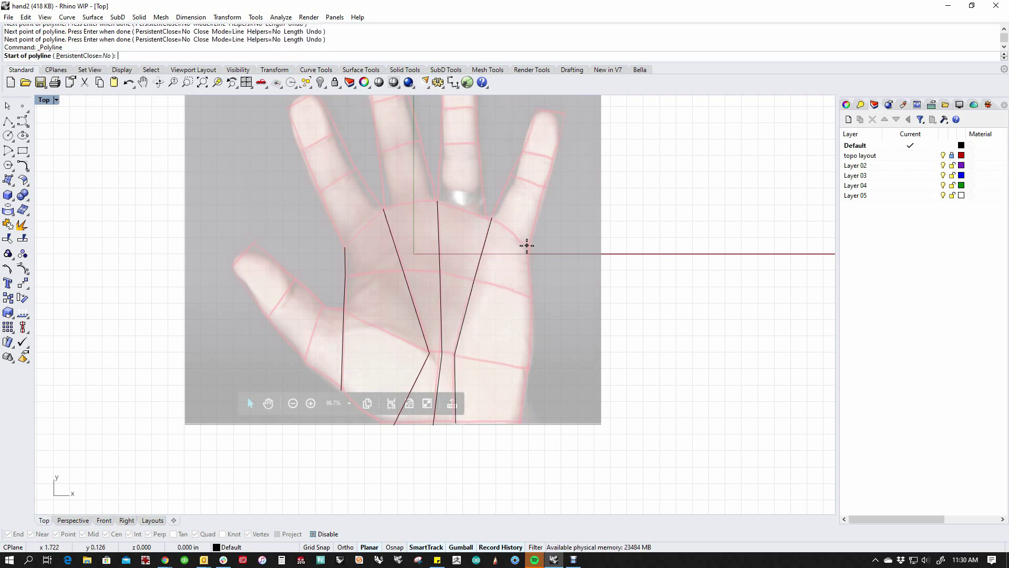
click(527, 246)
click(533, 298)
click(528, 370)
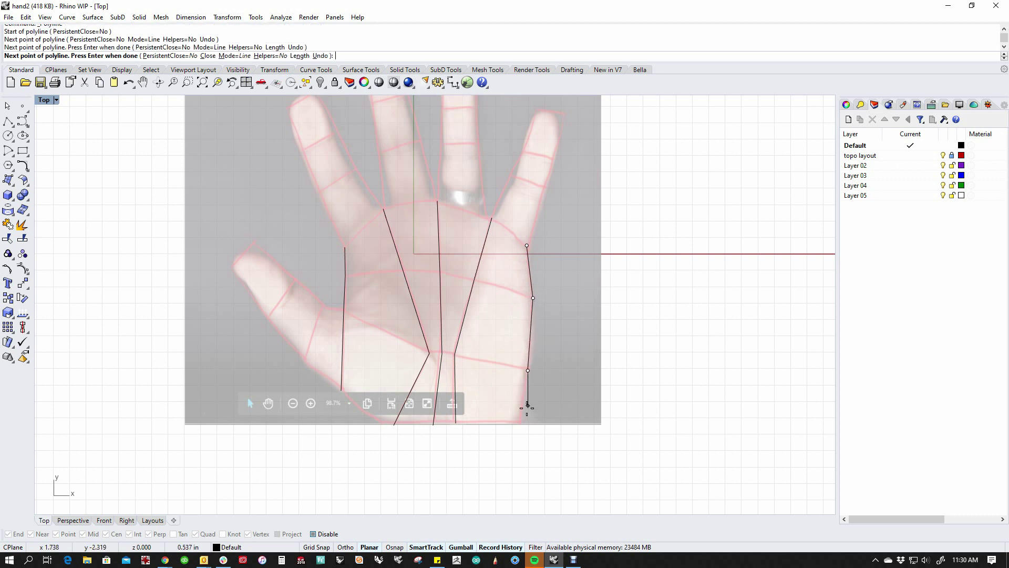
click(519, 422)
key(Return)
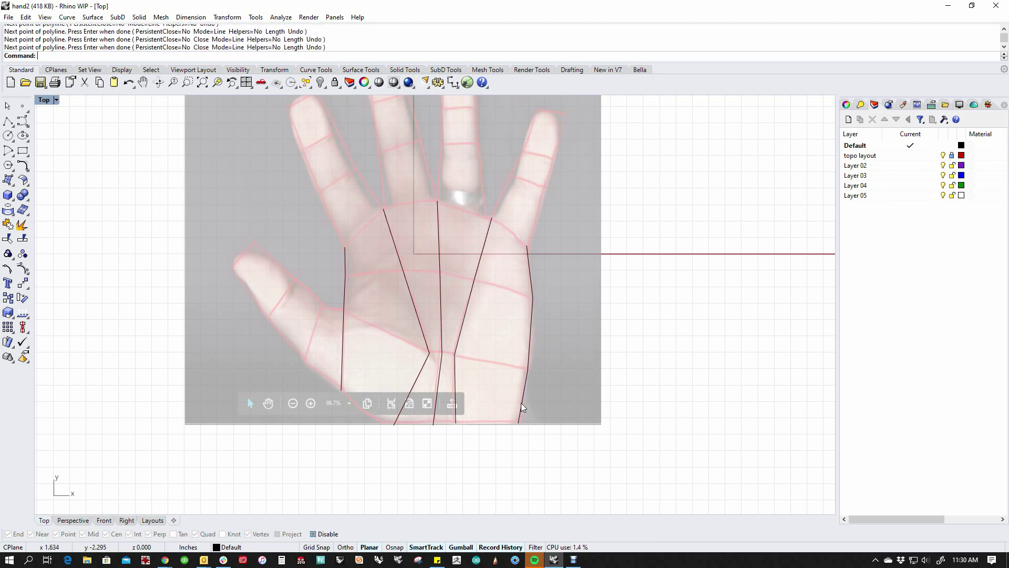
- Try a SubD loft through the five palm polylines with SubDCorners=No, SubDCreases=No and DivisionsAlong=1
drag(592, 298, 302, 315)
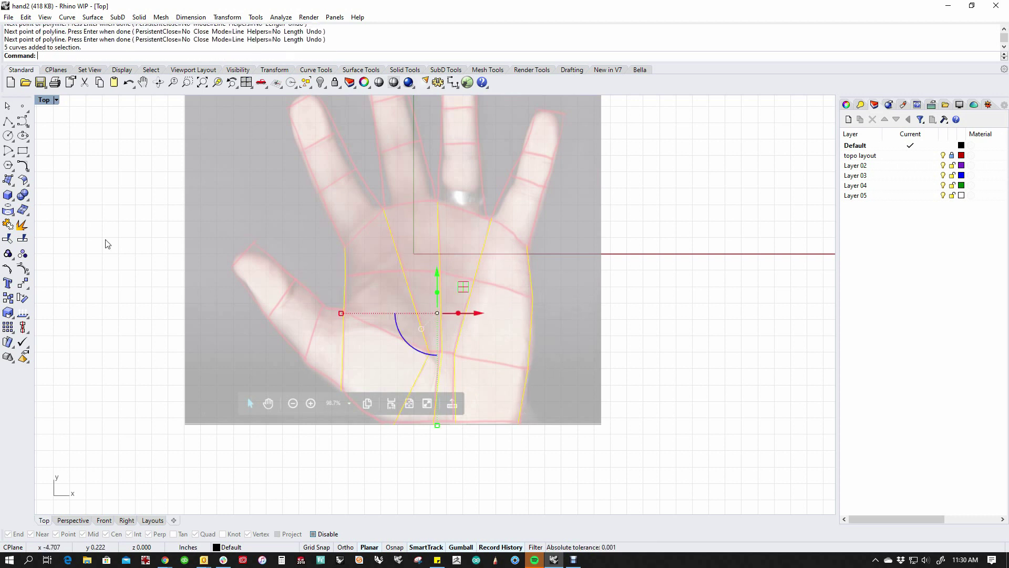
click(117, 16)
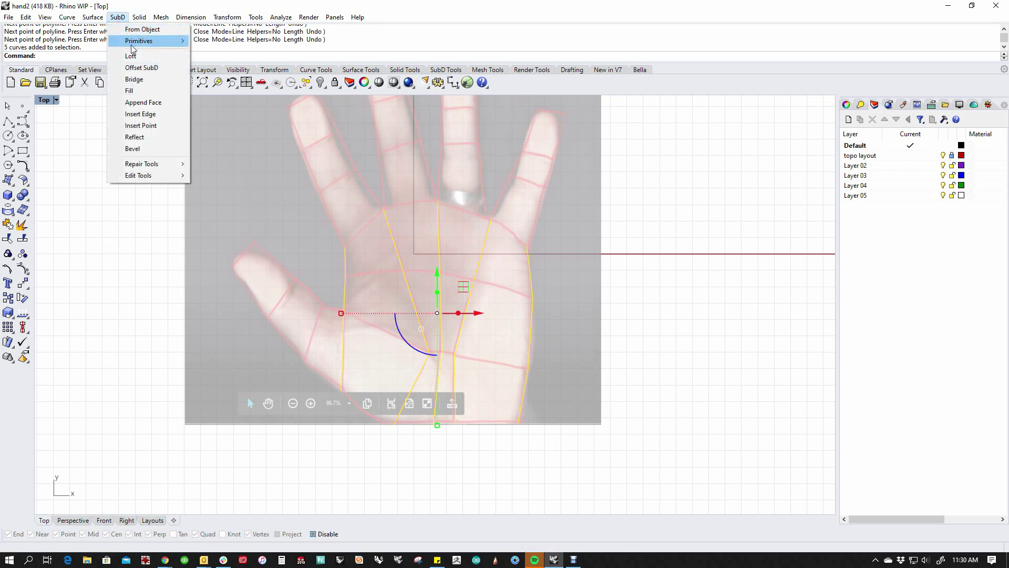
click(132, 57)
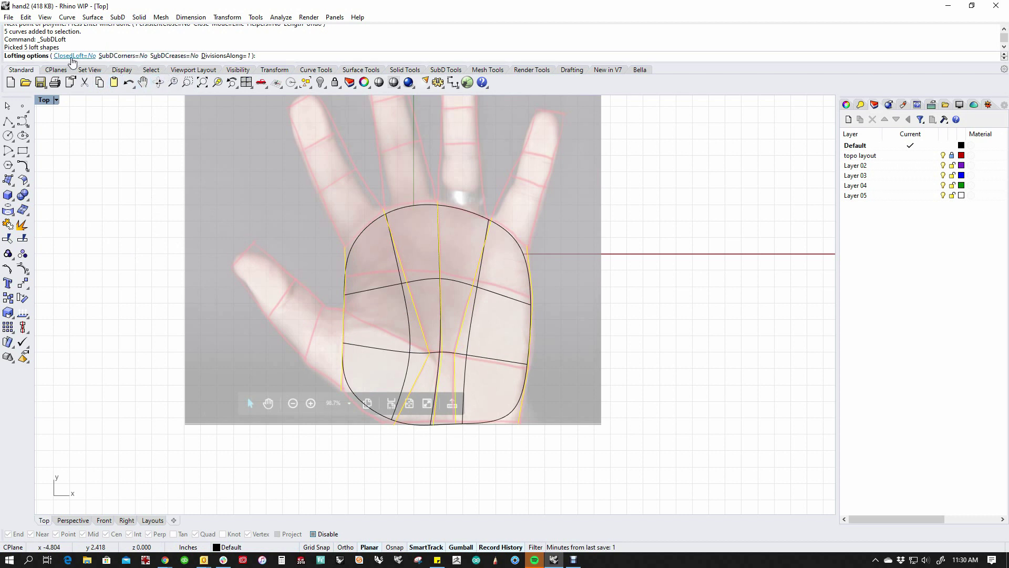
right_click(177, 186)
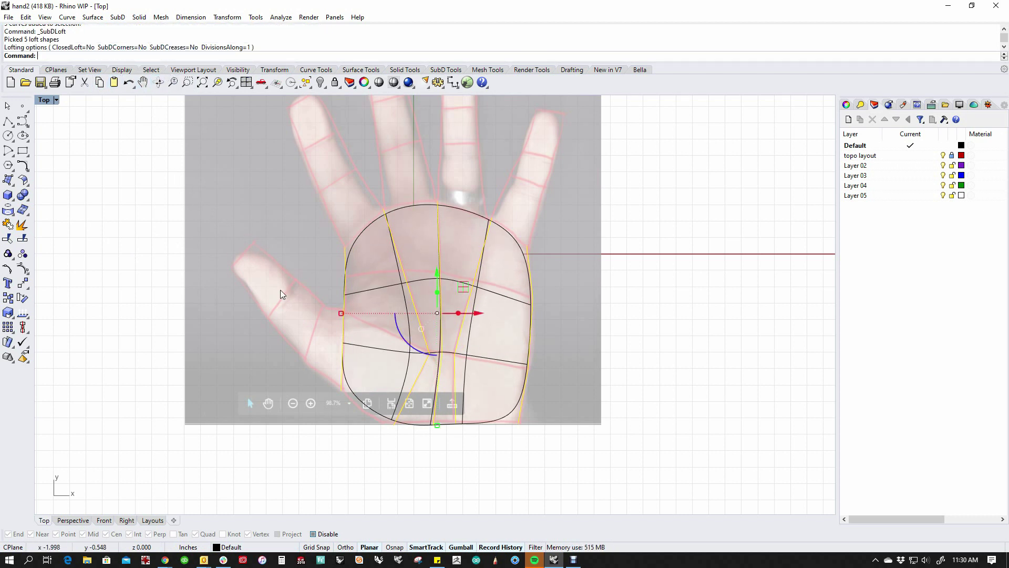
- Check the lofted palm in flat SubD display and delete it, keeping the five polylines
key(Tab)
right_drag(311, 329, 287, 359)
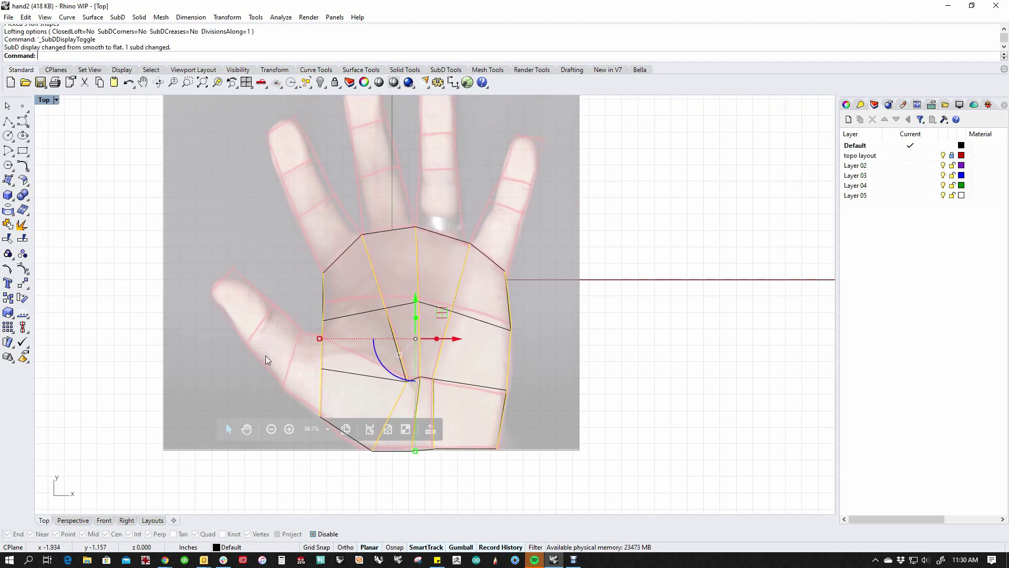
key(Tab)
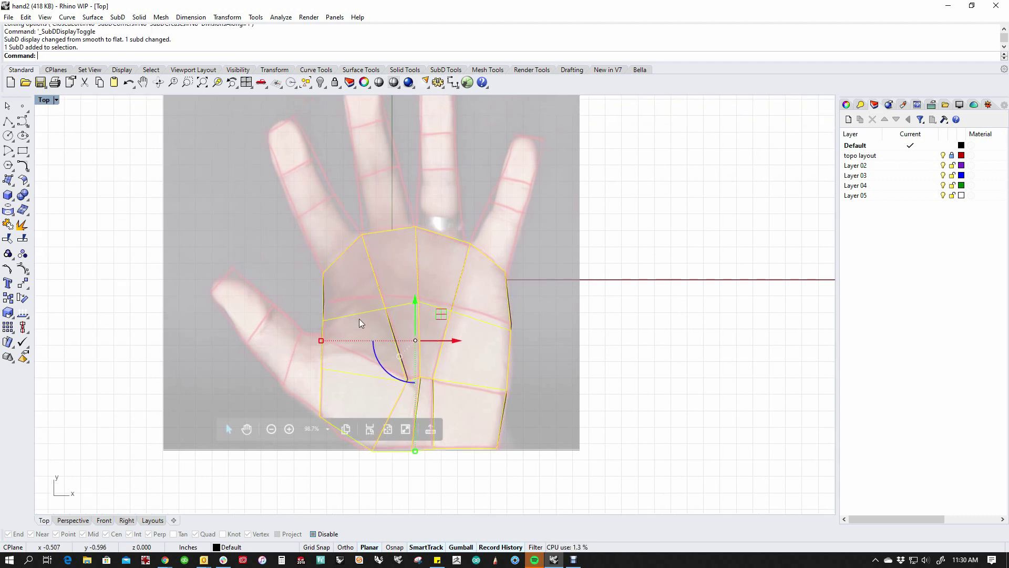
key(Delete)
drag(545, 297, 297, 345)
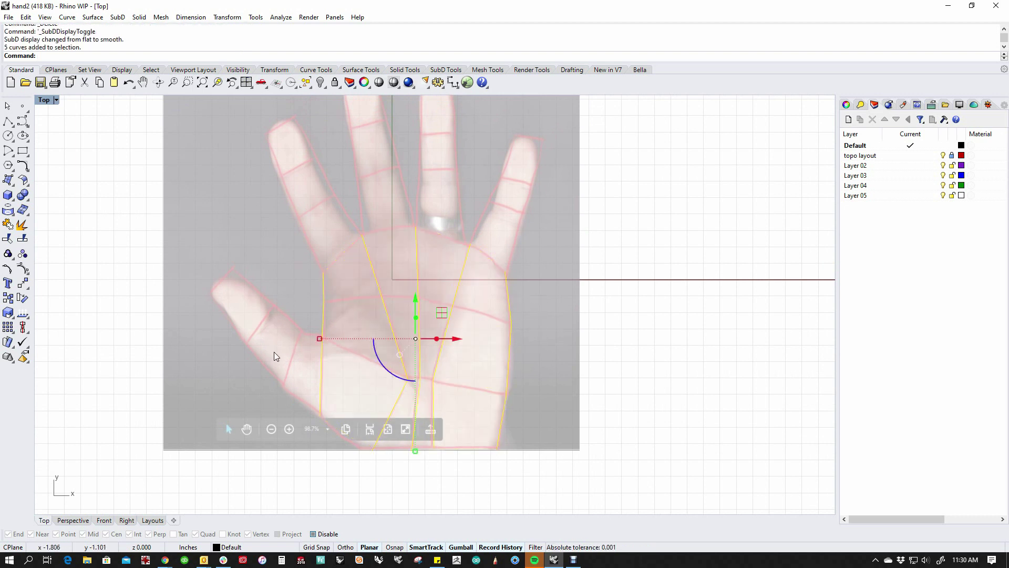
key(Escape)
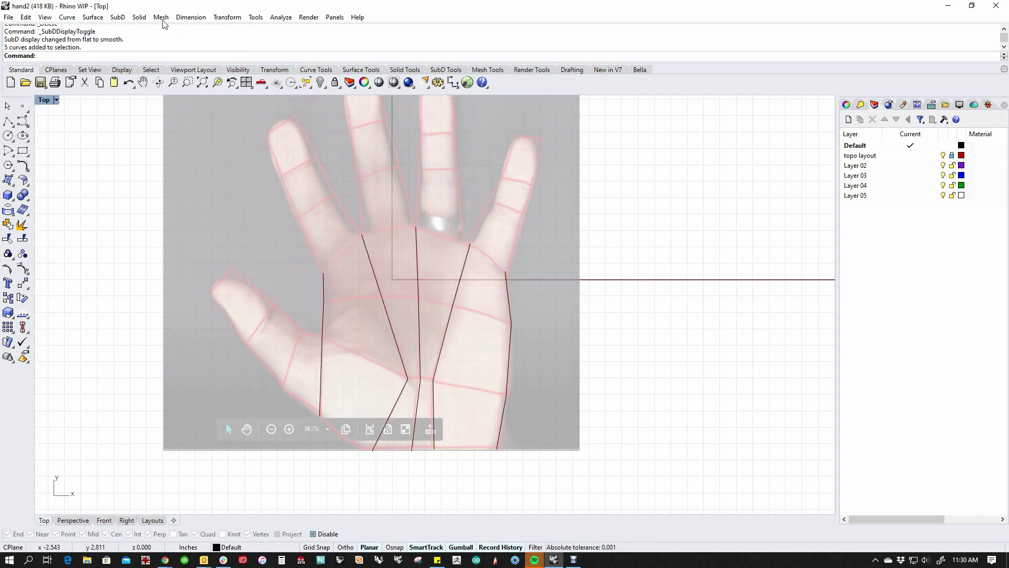
- Create an open SubD loft through the five palm polylines with SubDCorners=Yes, SubDCreases=No and DivisionsAlong=1
click(118, 17)
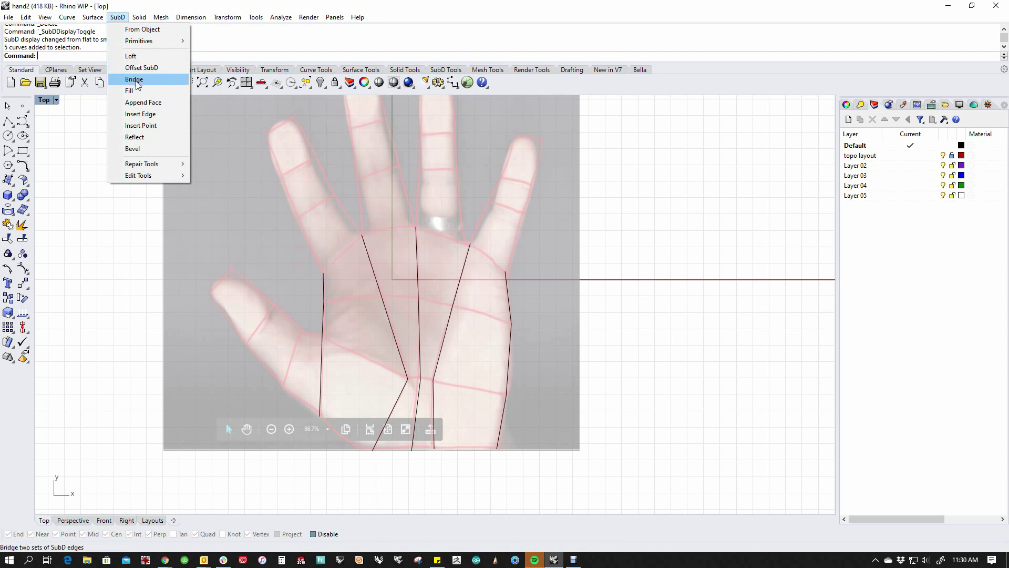
click(132, 57)
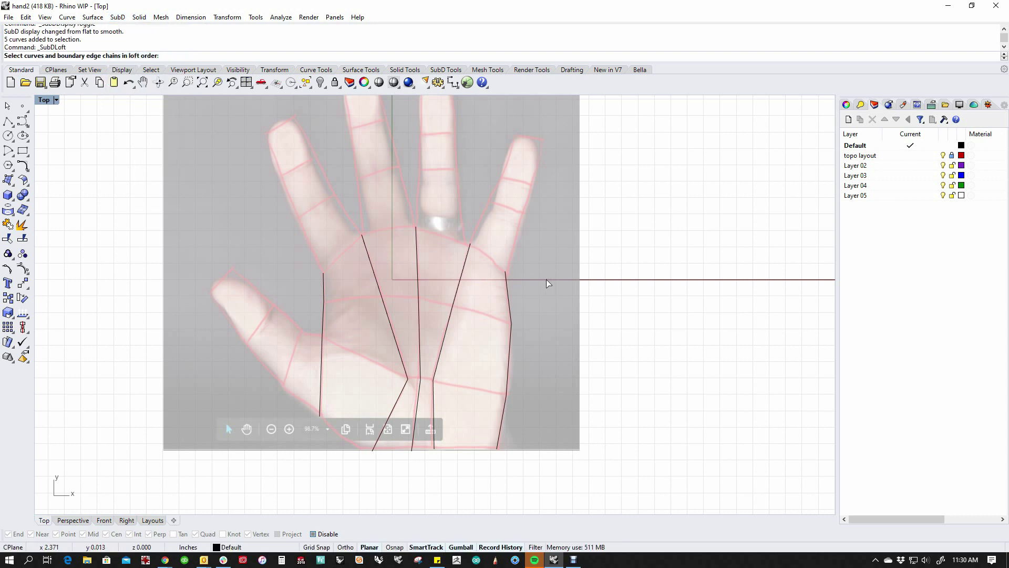
drag(546, 279, 295, 316)
key(Return)
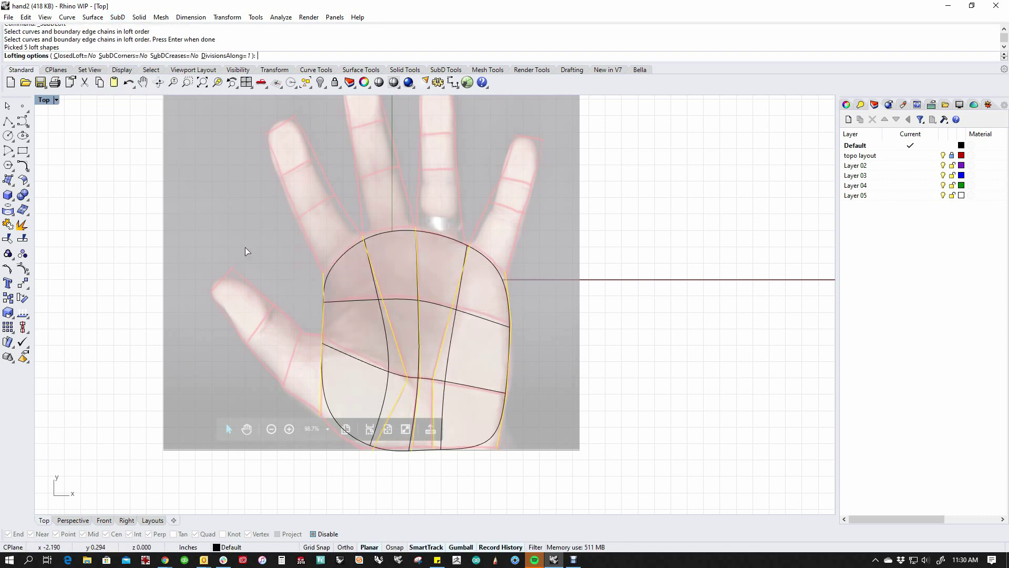
click(129, 56)
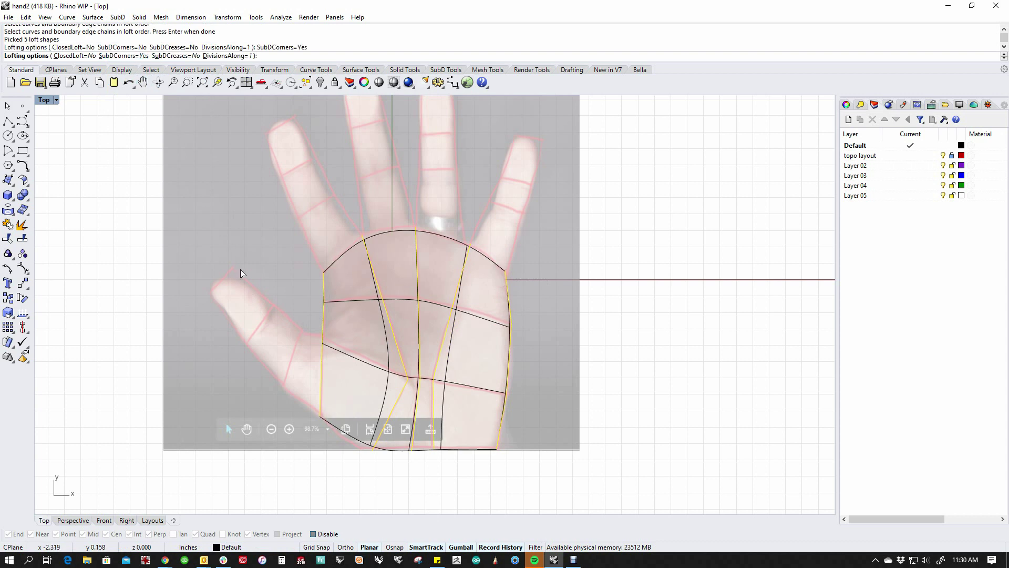
key(Return)
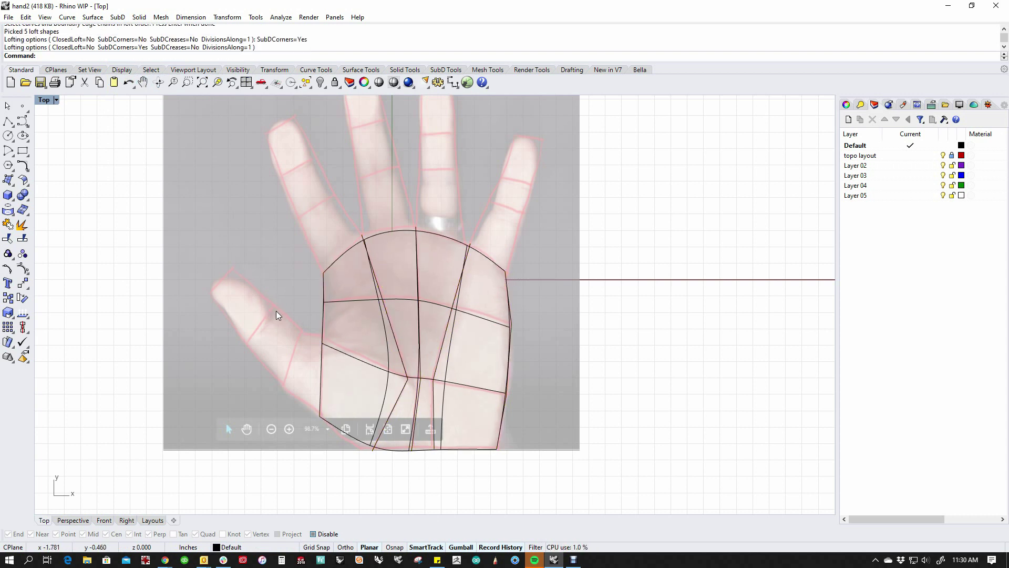
- Switch the palm SubD from smooth to flat display
key(Tab)
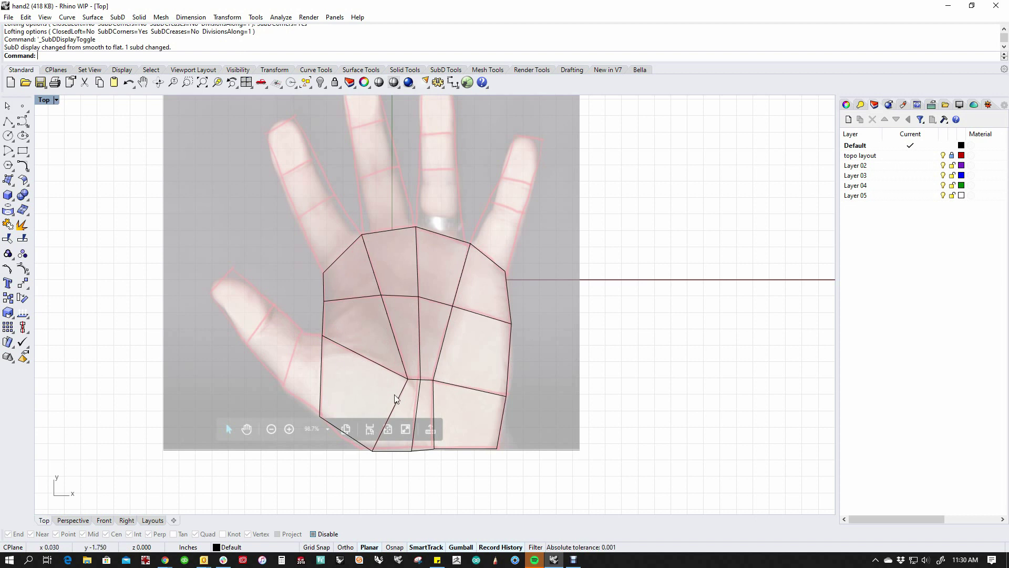
right_drag(416, 350, 393, 379)
right_drag(537, 361, 581, 350)
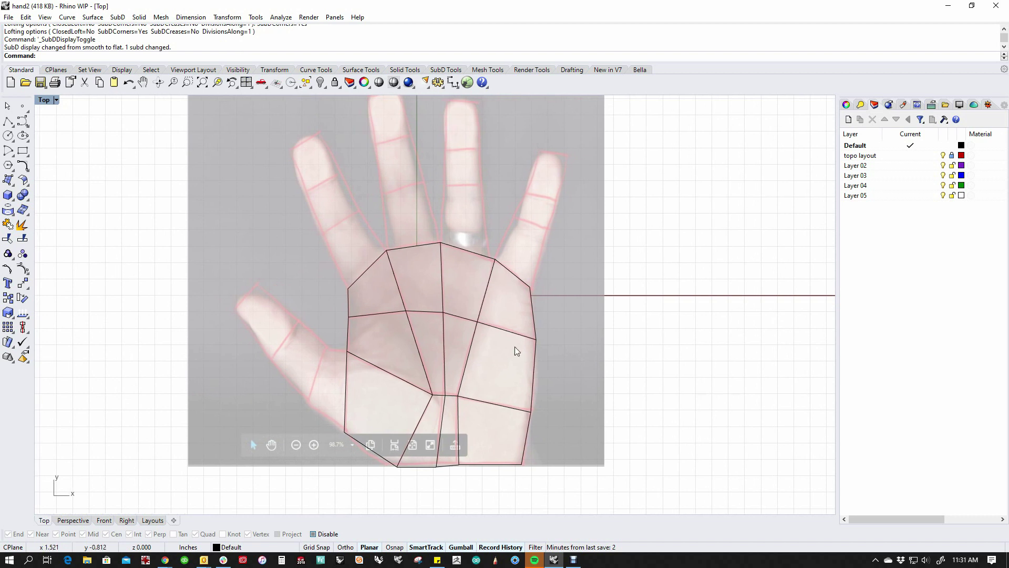
- Select all curves with SelCrv and delete them, leaving only the palm SubD
click(513, 331)
click(581, 349)
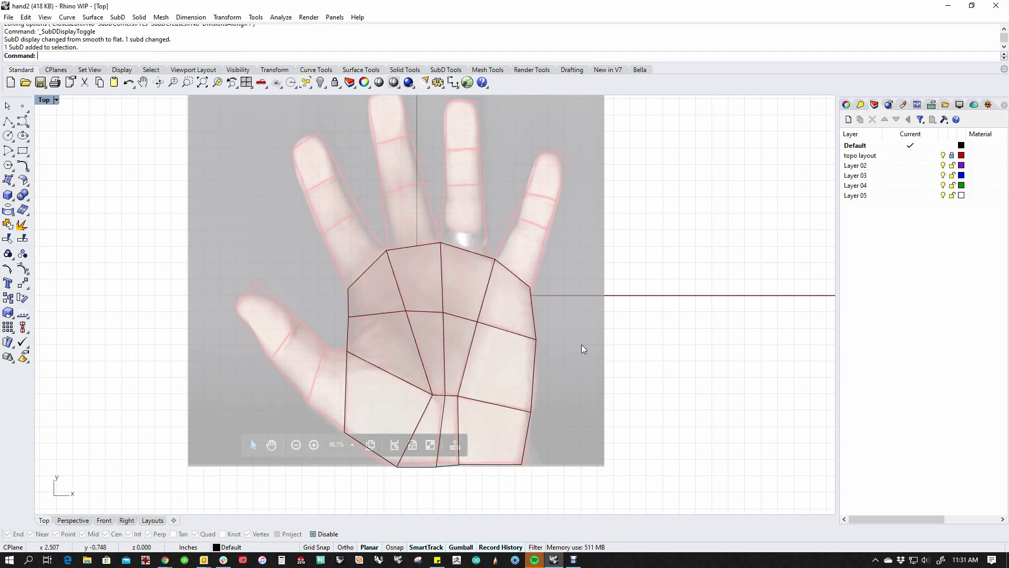
text(SelCrv)
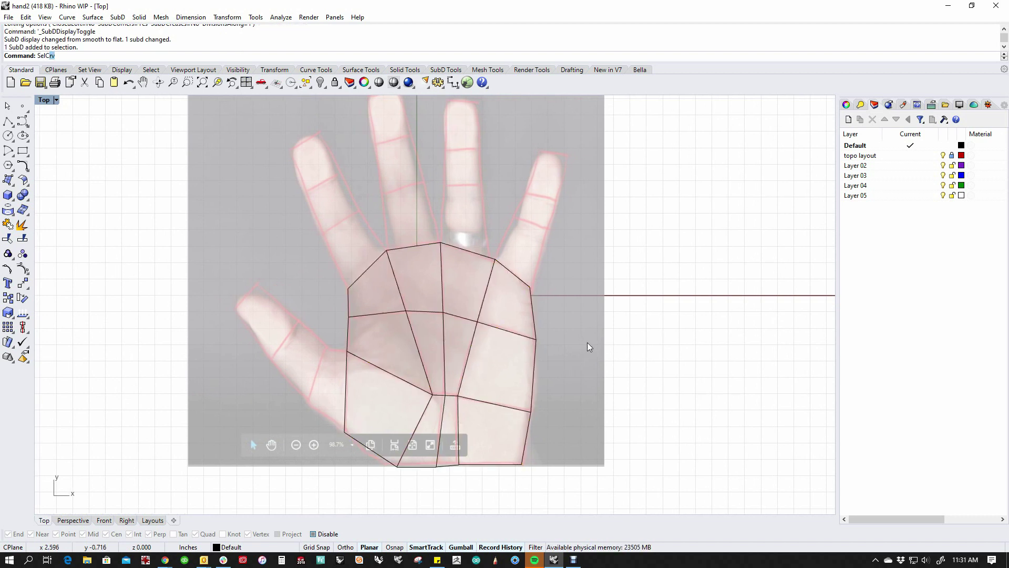
key(Return)
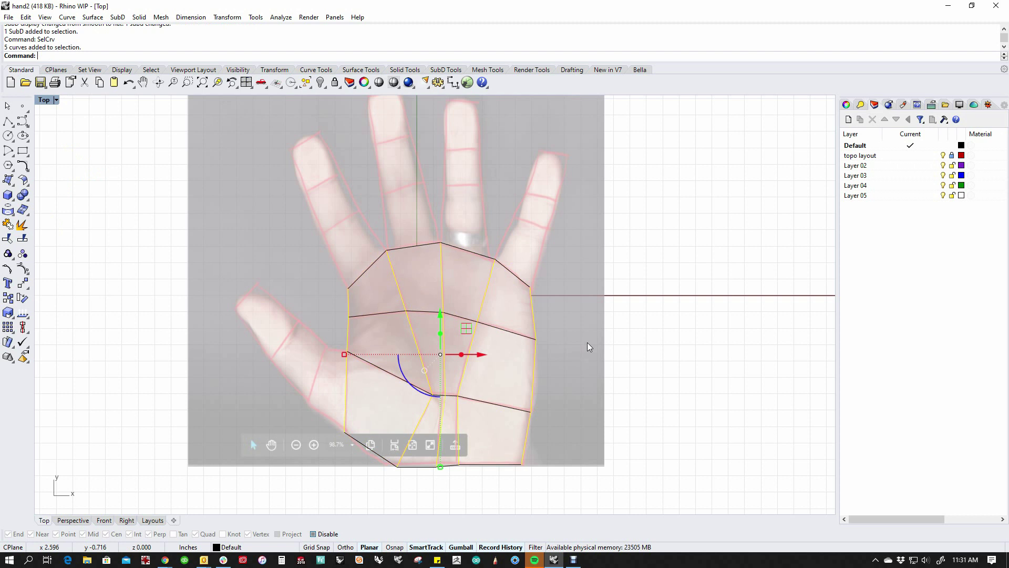
key(Delete)
right_drag(377, 375, 419, 392)
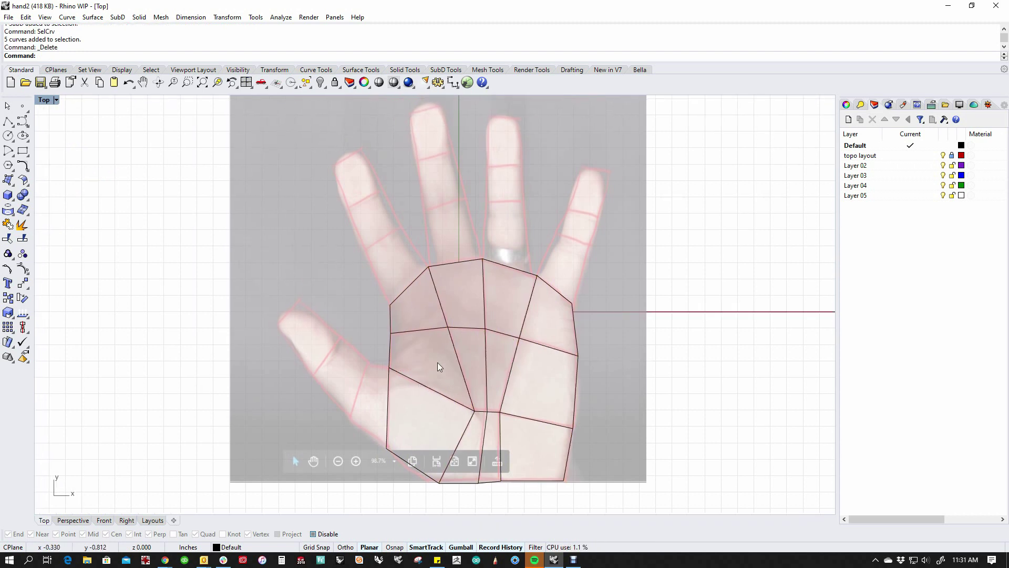
- Extrude the palm's index-finger and ring-finger base edges upward to start both fingers
click(411, 288)
shift+click(517, 271)
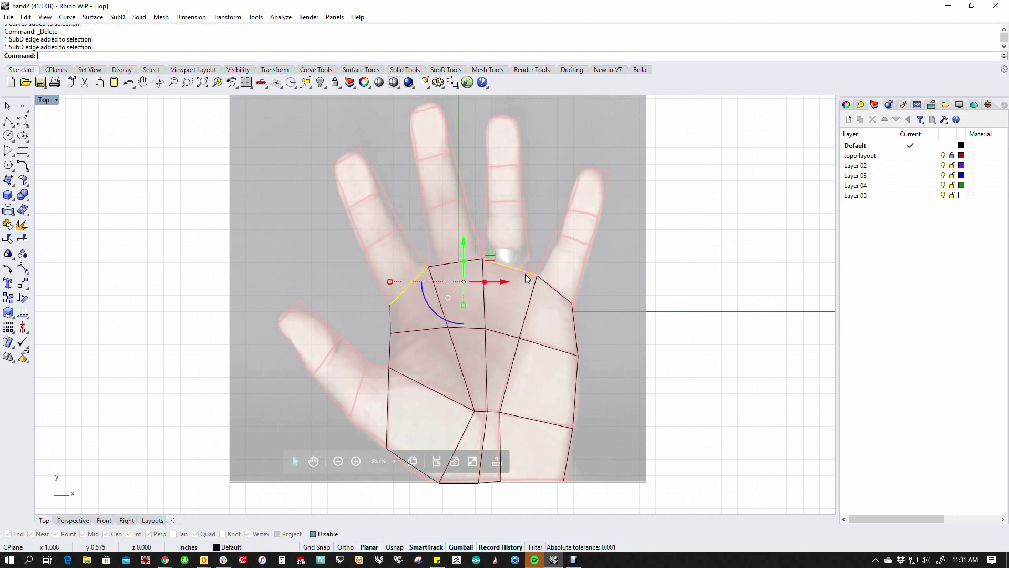
ctrl+drag(462, 273, 458, 218)
click(342, 207)
- Move and adjust the end edge of the index finger's first segment onto the traced lower crease
click(408, 229)
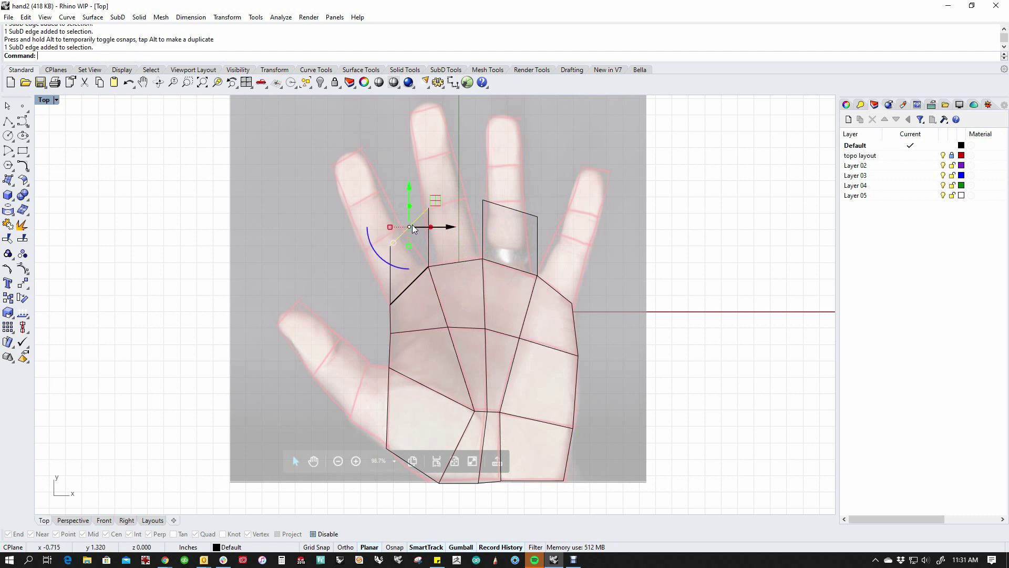
drag(392, 258, 328, 191)
mouse_move(410, 227)
mouse_down()
mouse_move(384, 240)
mouse_move(435, 236)
mouse_move(401, 229)
mouse_up()
click(411, 191)
- Move both end vertices of the ring finger's first segment onto the traced crease corners
shift+click(482, 200)
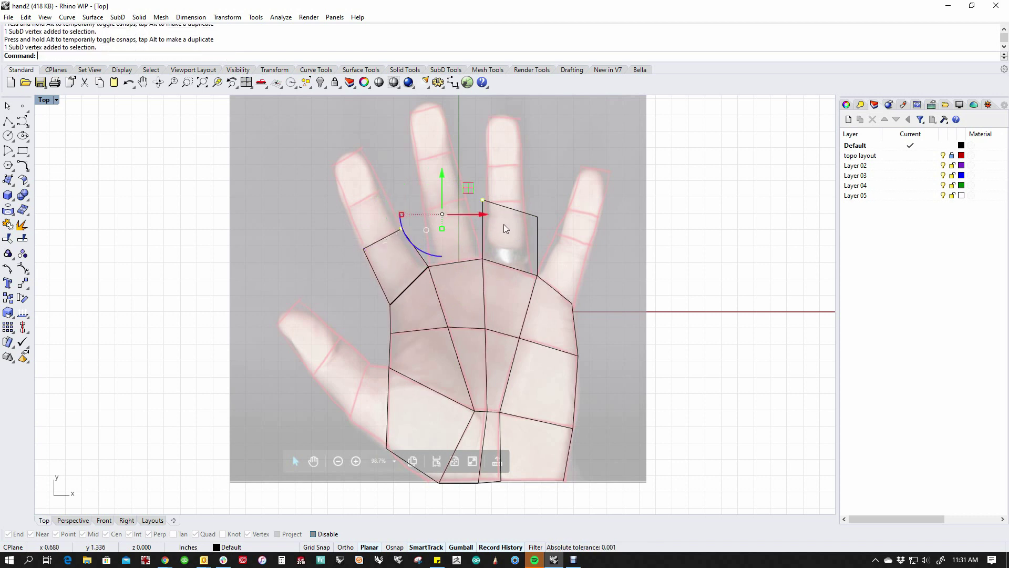
mouse_move(475, 191)
mouse_down()
mouse_move(510, 186)
mouse_move(475, 191)
mouse_move(485, 201)
mouse_up()
click(409, 194)
click(482, 200)
click(461, 174)
click(537, 216)
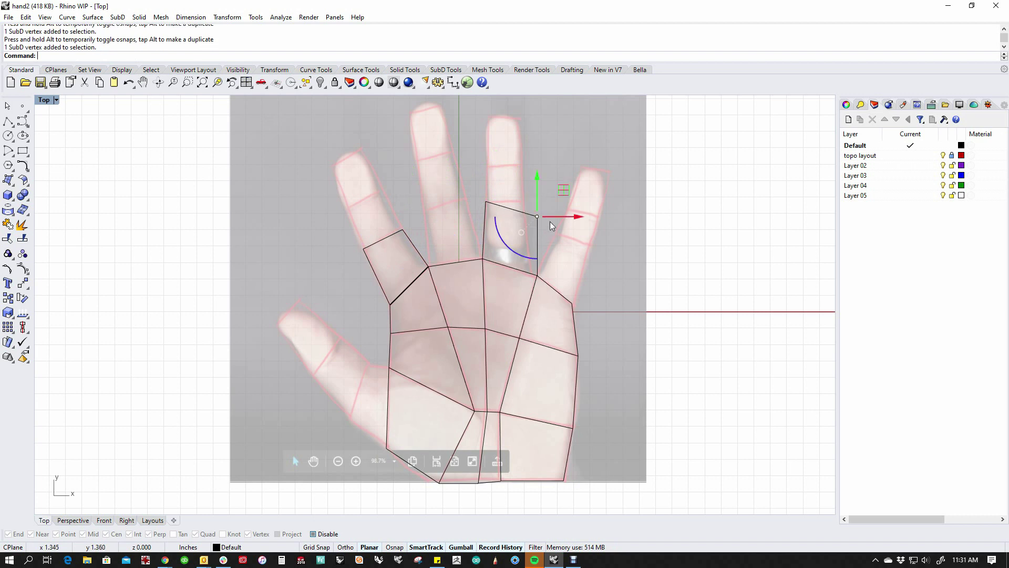
drag(561, 199, 546, 181)
click(577, 245)
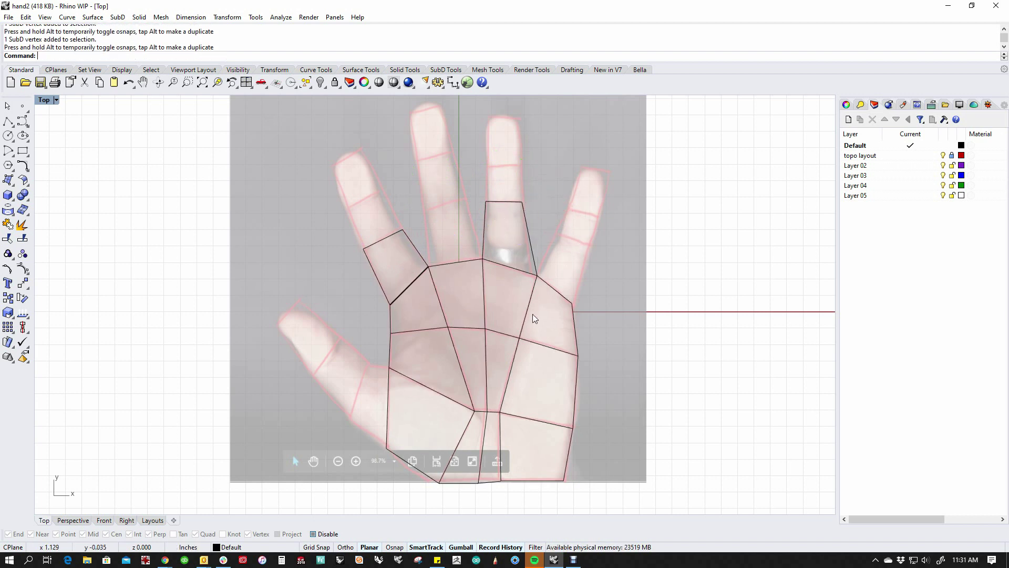
- Try to pull the palm's two thumb-side edges outward together, first as a move and again as an extrusion, undoing each
click(389, 354)
shift+click(387, 402)
drag(413, 395, 340, 395)
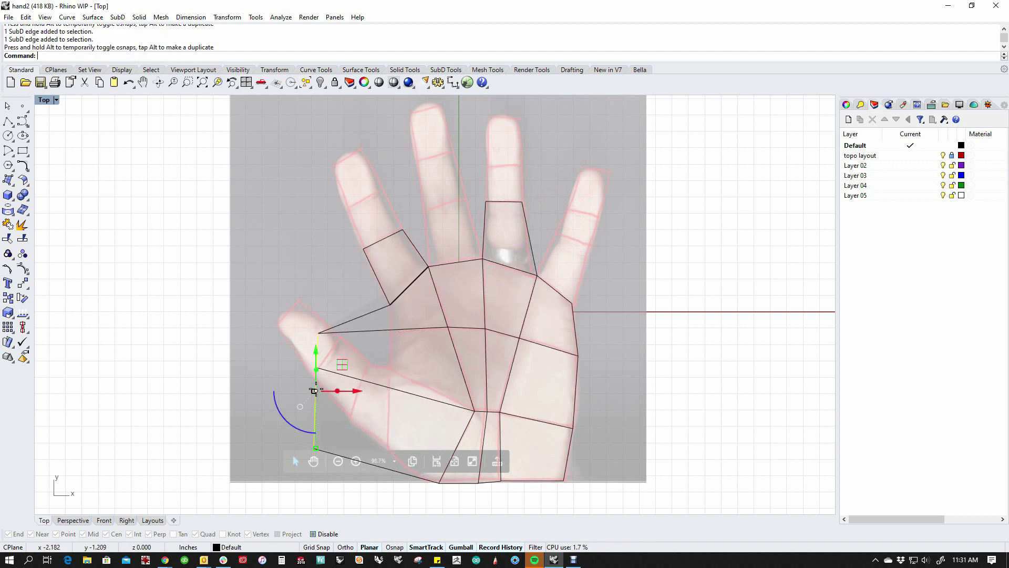
key(ctrl+z)
click(389, 406)
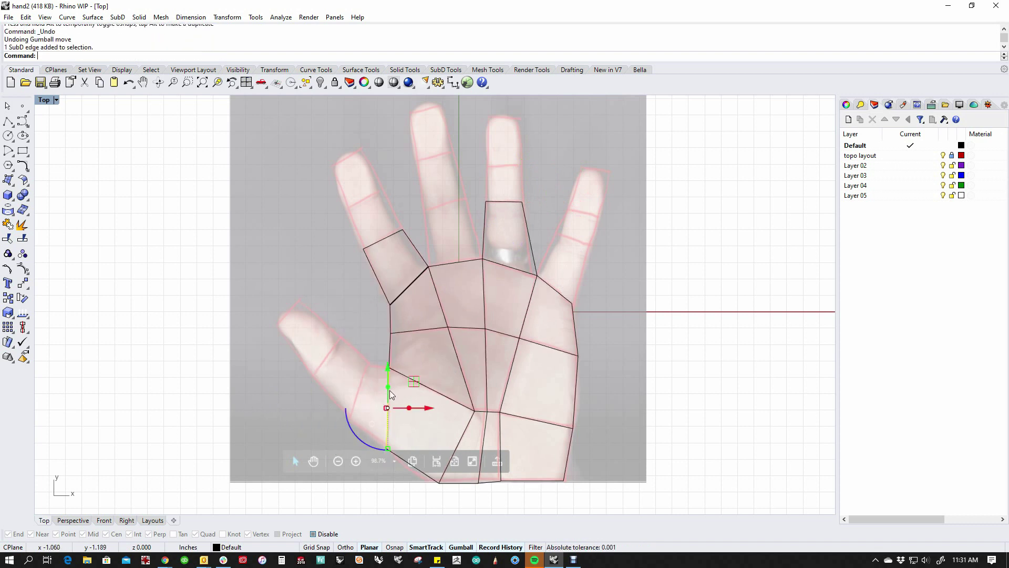
shift+click(390, 348)
drag(410, 395, 289, 393)
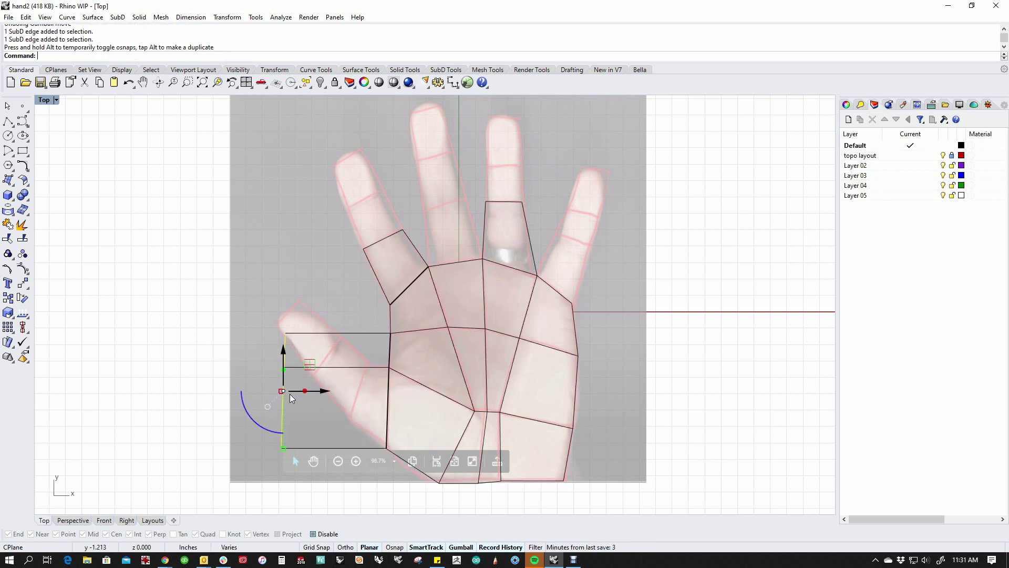
key(ctrl+z)
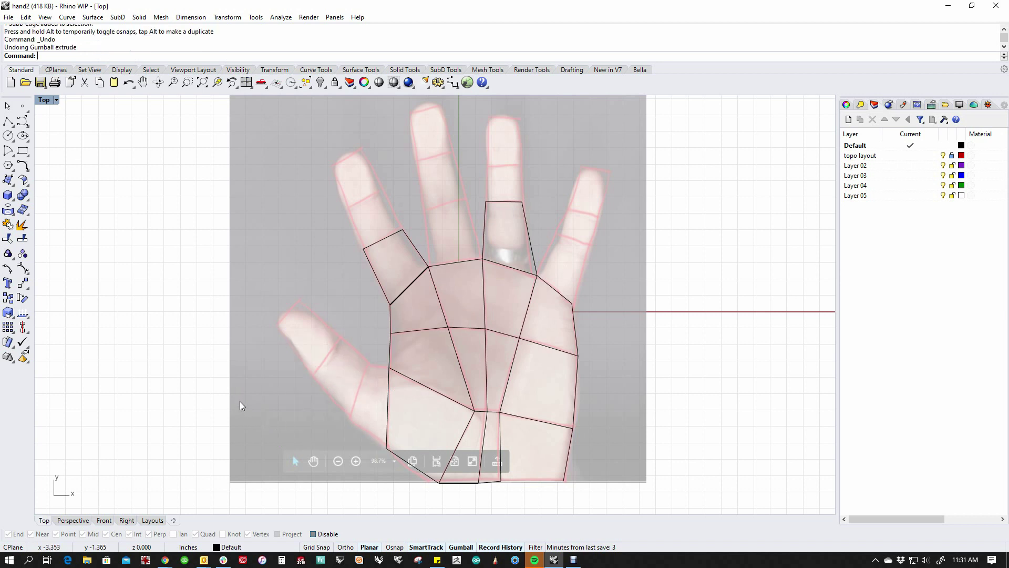
- Try to extrude the lower thumb-side palm edge and the edges above it separately, and undo these attempts
click(388, 402)
drag(410, 408, 343, 408)
key(Escape)
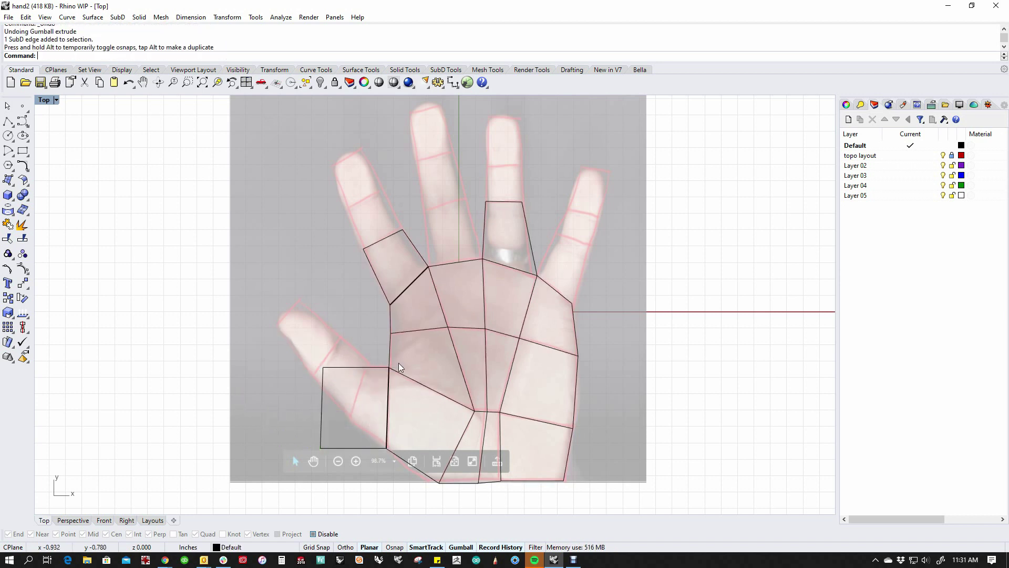
click(389, 352)
drag(417, 328, 369, 292)
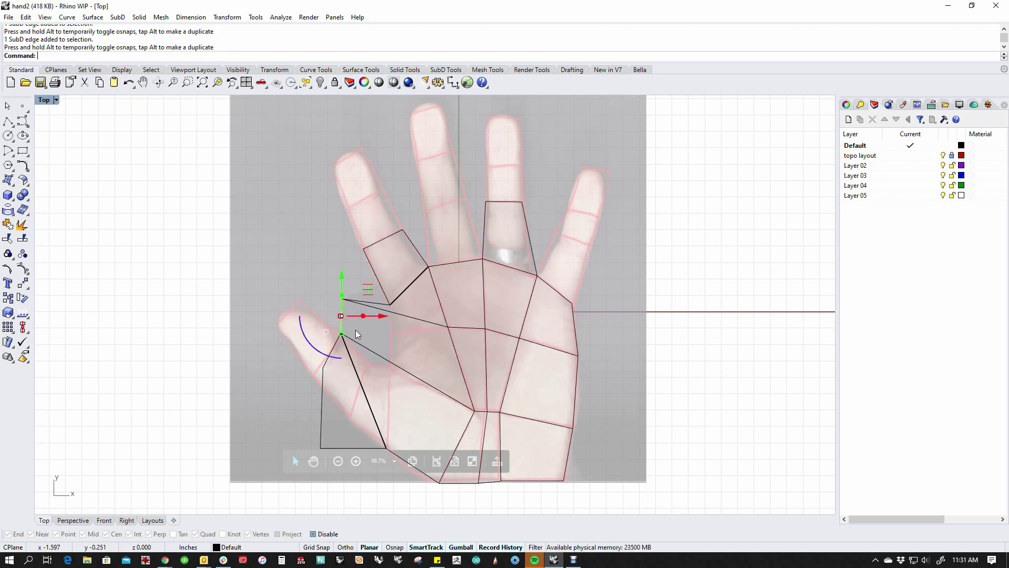
key(ctrl+z)
click(389, 350)
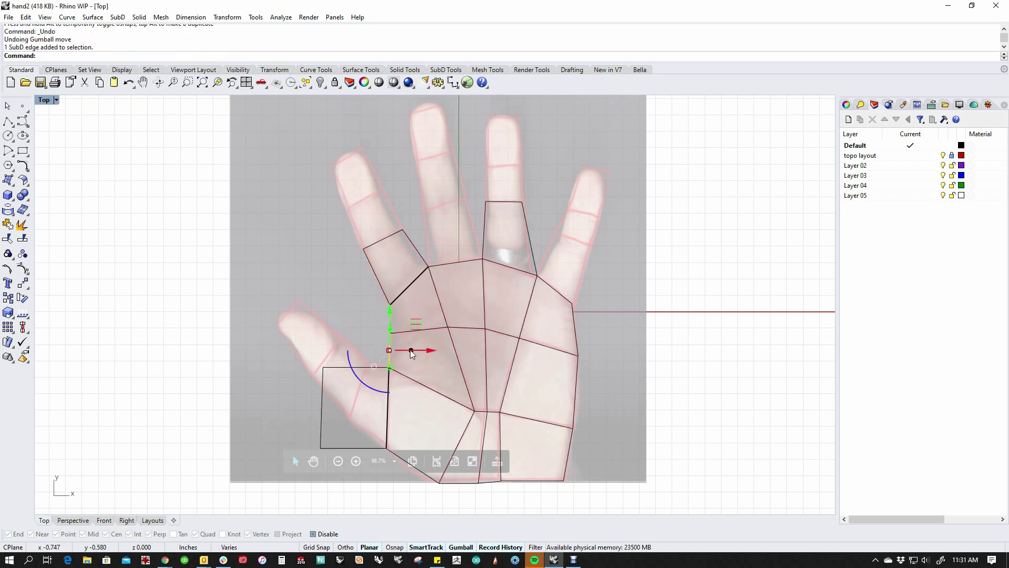
drag(413, 350, 364, 287)
click(338, 344)
key(ctrl+z)
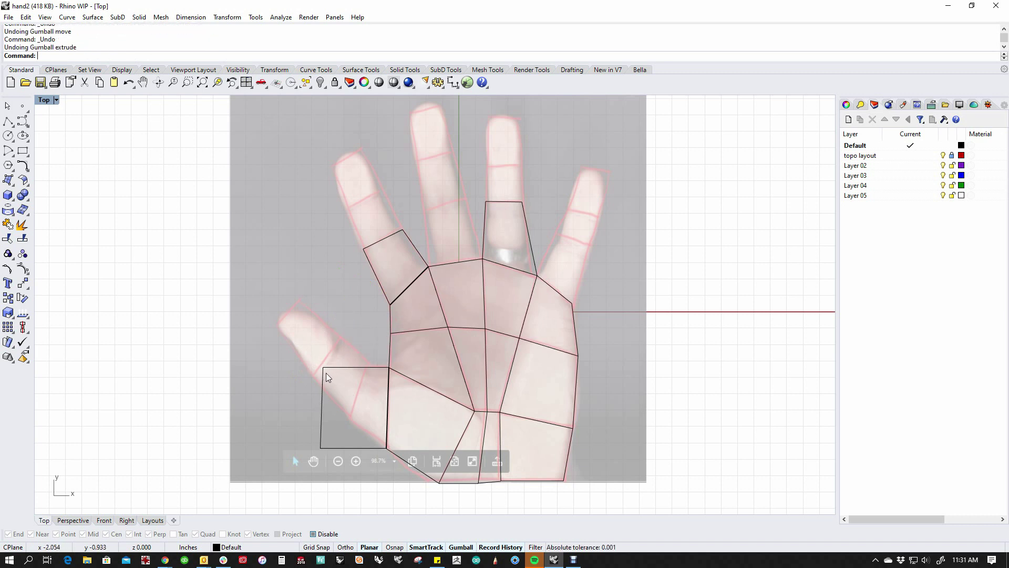
key(ctrl+z)
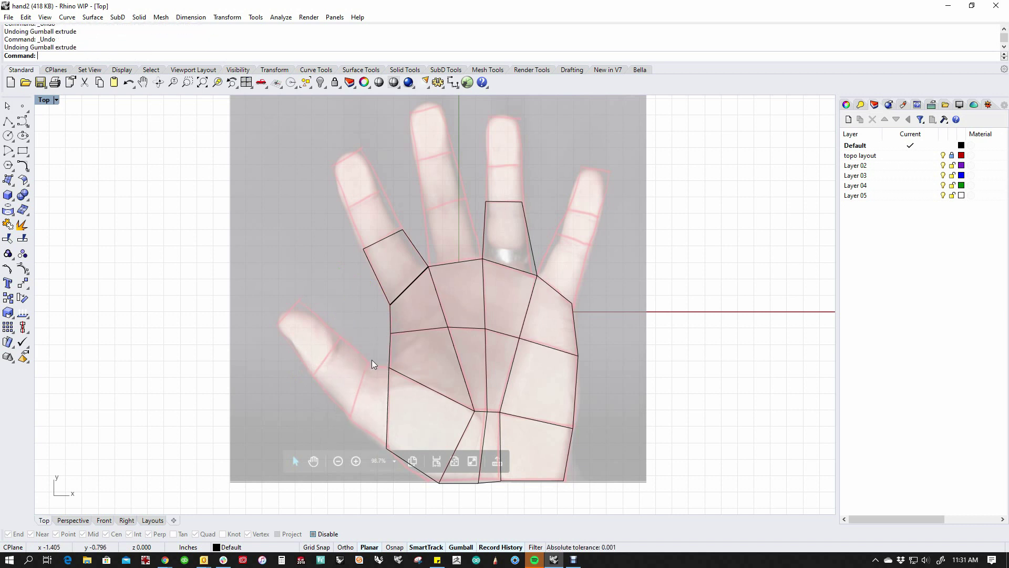
- Extrude the palm's middle-finger and pinky base edges upward to start both fingers
click(455, 261)
shift+click(550, 286)
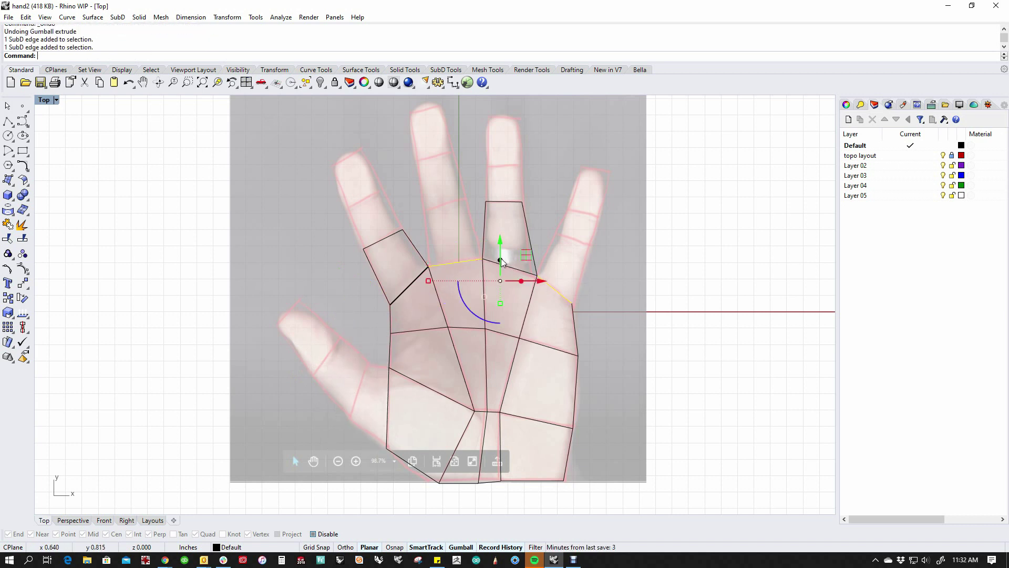
drag(500, 251, 500, 194)
key(Escape)
- Move both end vertices of the middle finger's first segment onto the traced crease corners
click(429, 209)
scroll(449, 214, up, 5)
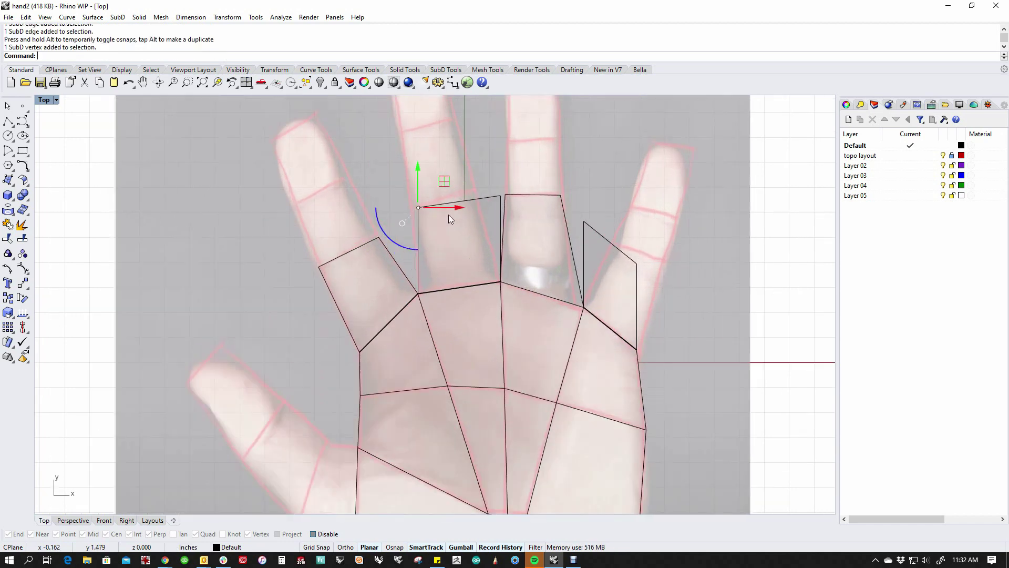
drag(410, 206, 400, 204)
key(Escape)
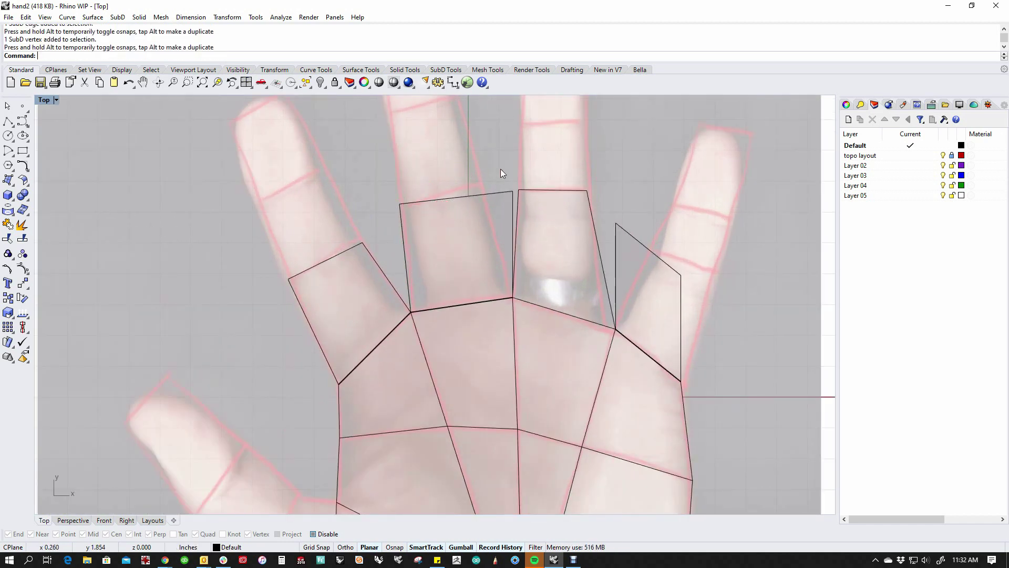
click(519, 197)
drag(518, 197, 489, 188)
key(Escape)
- Move both end vertices of the pinky's first segment onto the traced crease corners
click(616, 223)
drag(615, 223, 713, 270)
key(Escape)
click(680, 275)
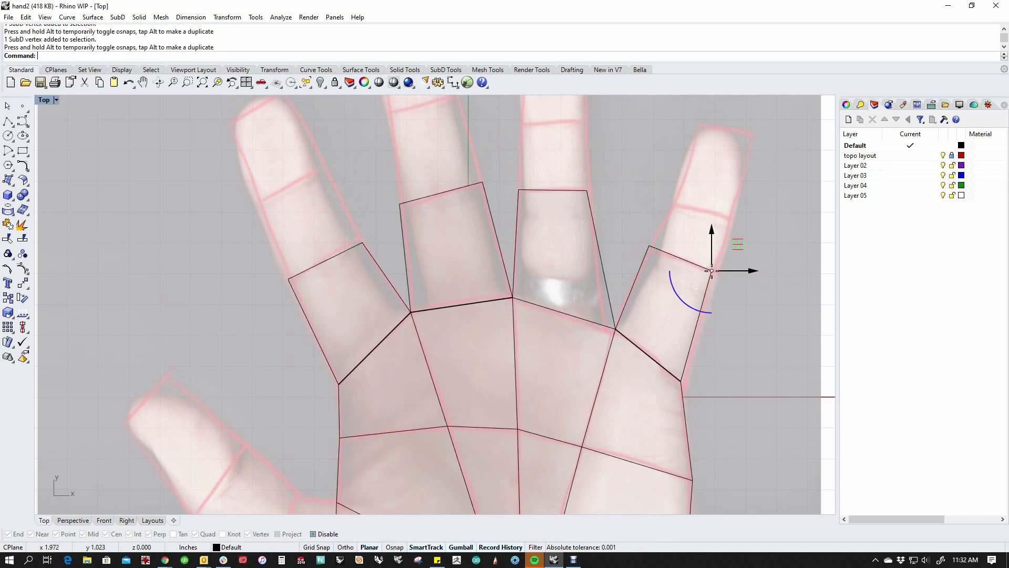
- Set the Top viewport's display mode to Wireframe so vertices can be picked without selecting faces
scroll(635, 231, down, 2)
scroll(572, 284, up, 3)
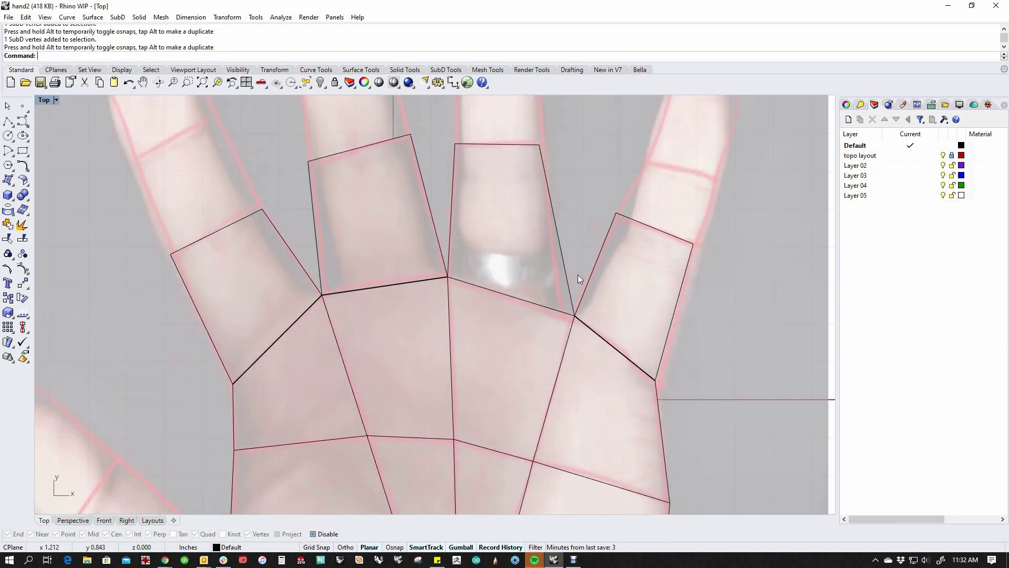
click(573, 275)
click(573, 248)
ctrl+shift+click(555, 292)
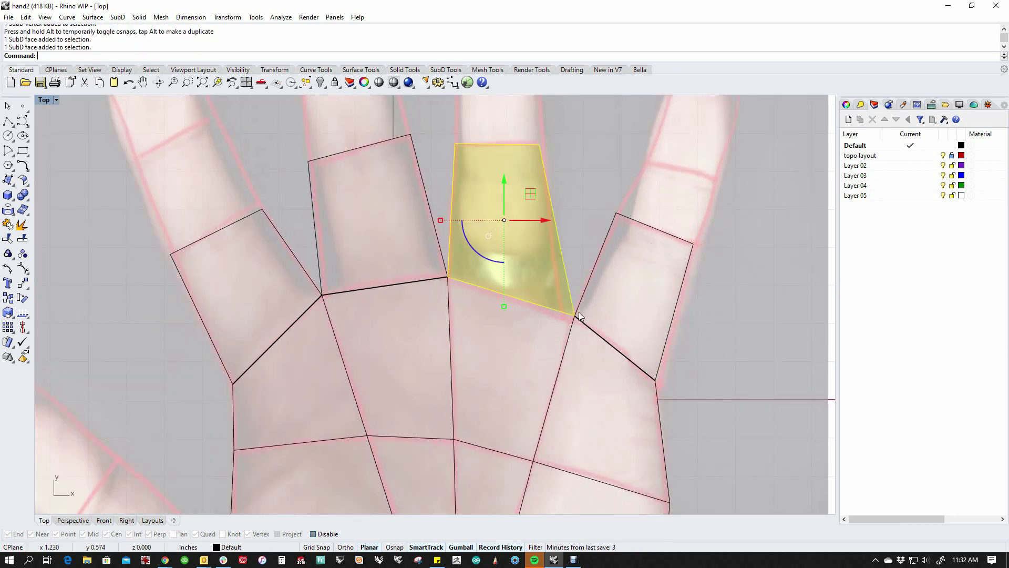
key(Escape)
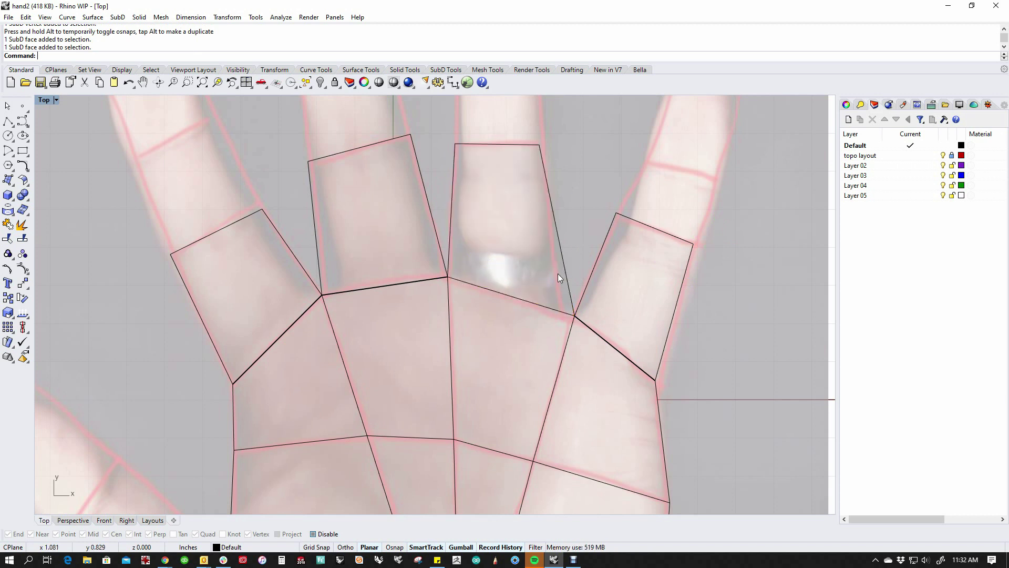
middle_click(507, 260)
click(461, 225)
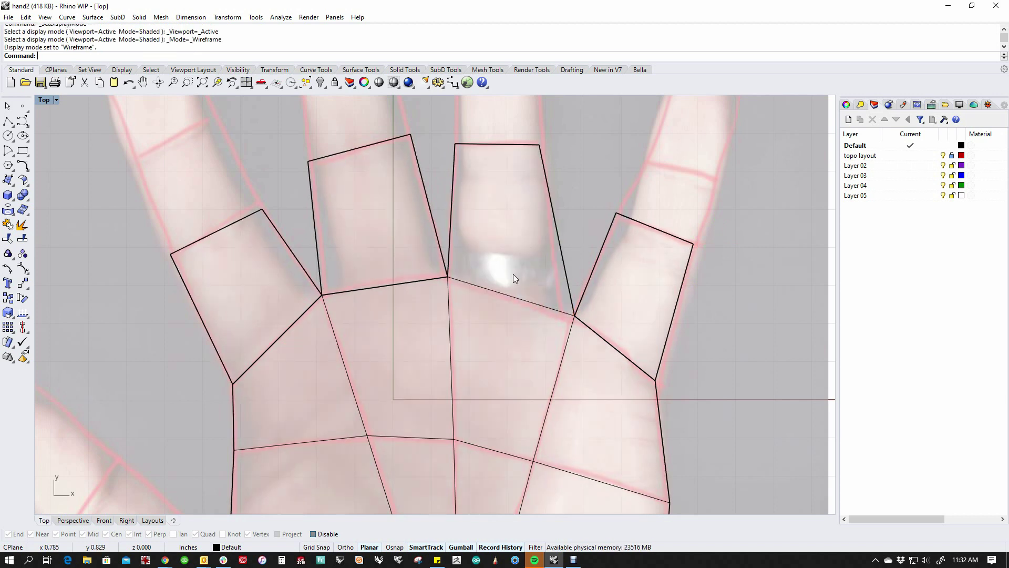
- Move the shared vertex between the ring finger and pinky bases onto the traced outline
drag(540, 283, 590, 342)
drag(567, 308, 568, 317)
click(572, 239)
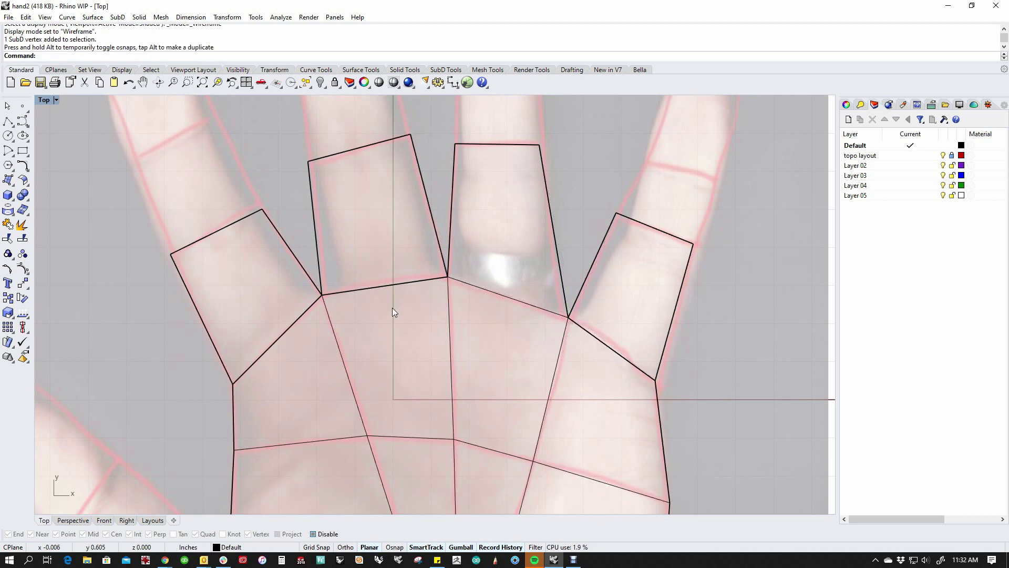
- Extrude the end edges of all four fingers upward twice to add two more segments to each
scroll(471, 353, down, 3)
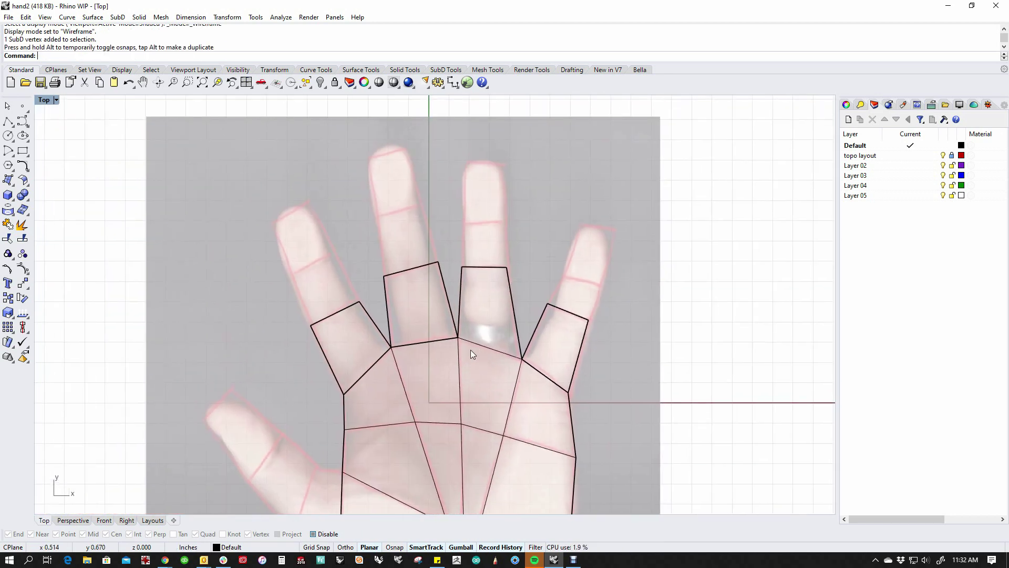
click(336, 314)
shift+click(411, 270)
shift+click(484, 268)
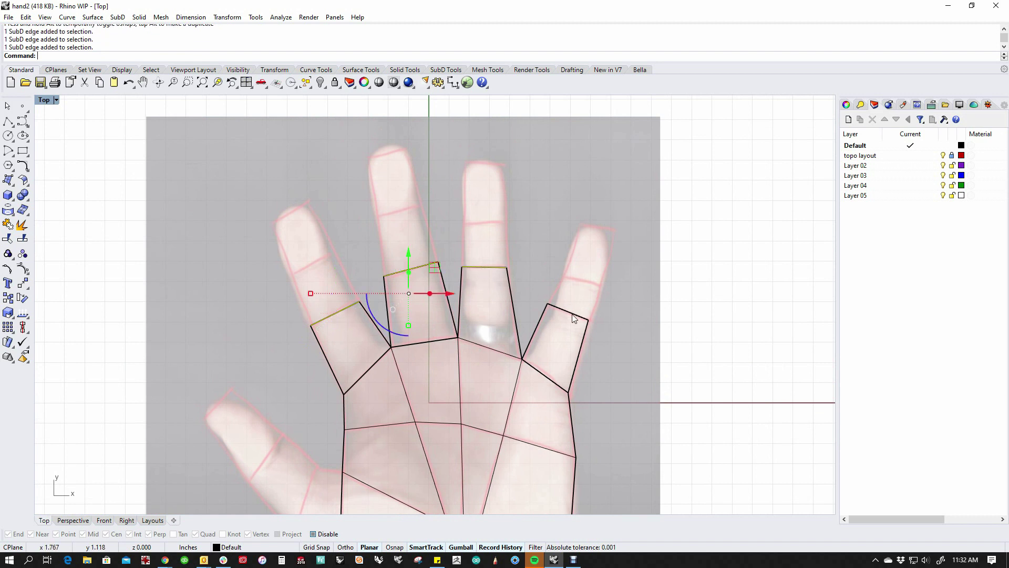
shift+click(568, 311)
ctrl+drag(450, 279, 450, 156)
key(Escape)
- Fit the index finger's upper two segments to the traced finger by moving its joint and fingertip vertices
scroll(321, 260, up, 2)
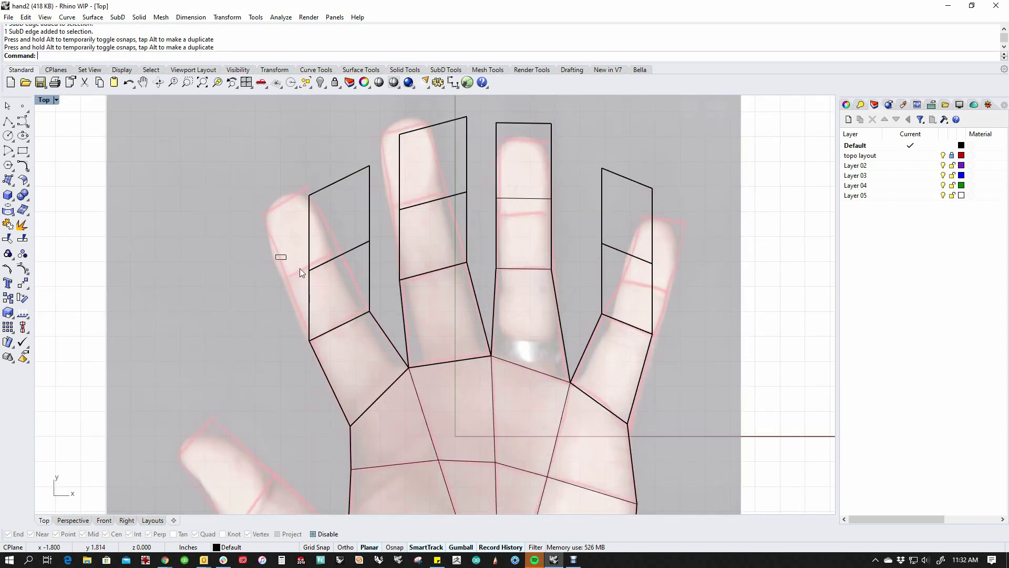
click(310, 270)
drag(310, 269, 286, 275)
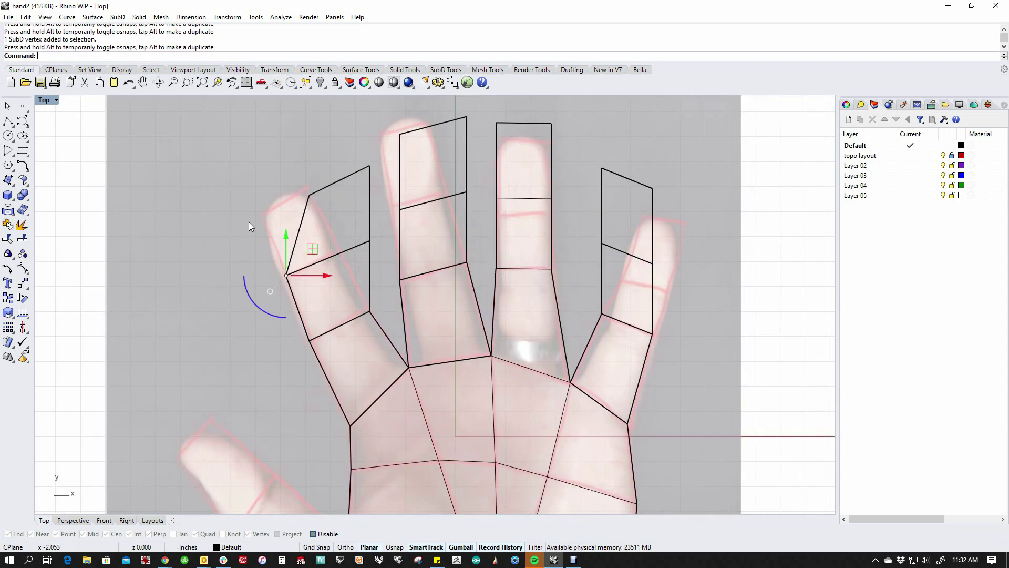
drag(275, 188, 261, 214)
key(Escape)
drag(330, 147, 379, 186)
drag(391, 152, 329, 168)
key(Escape)
drag(362, 200, 362, 228)
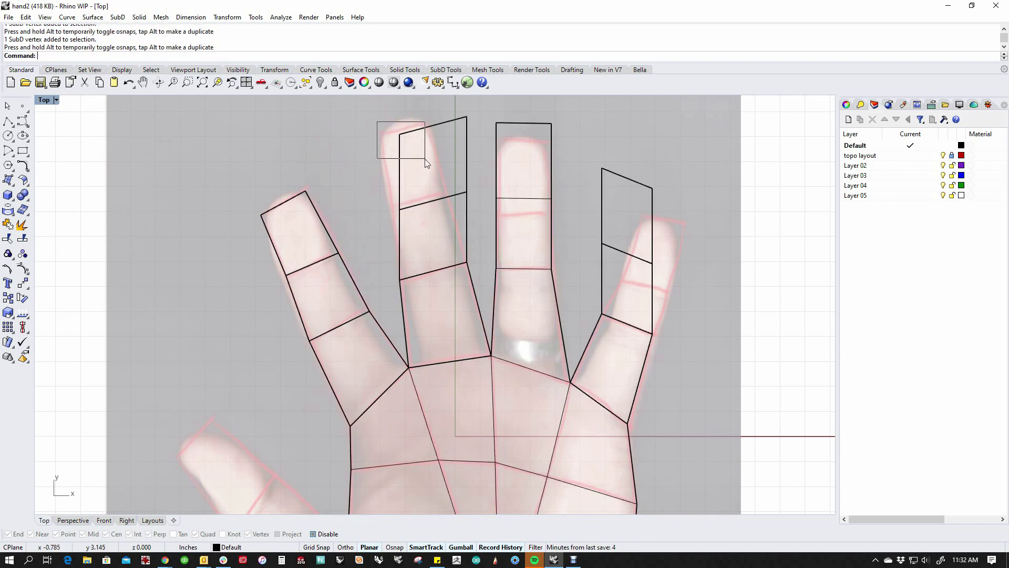
- Move the middle finger's two fingertip vertices onto the traced tip
drag(425, 159, 425, 158)
right_drag(423, 146, 424, 240)
drag(428, 202, 408, 202)
click(437, 190)
drag(492, 226, 426, 213)
click(475, 193)
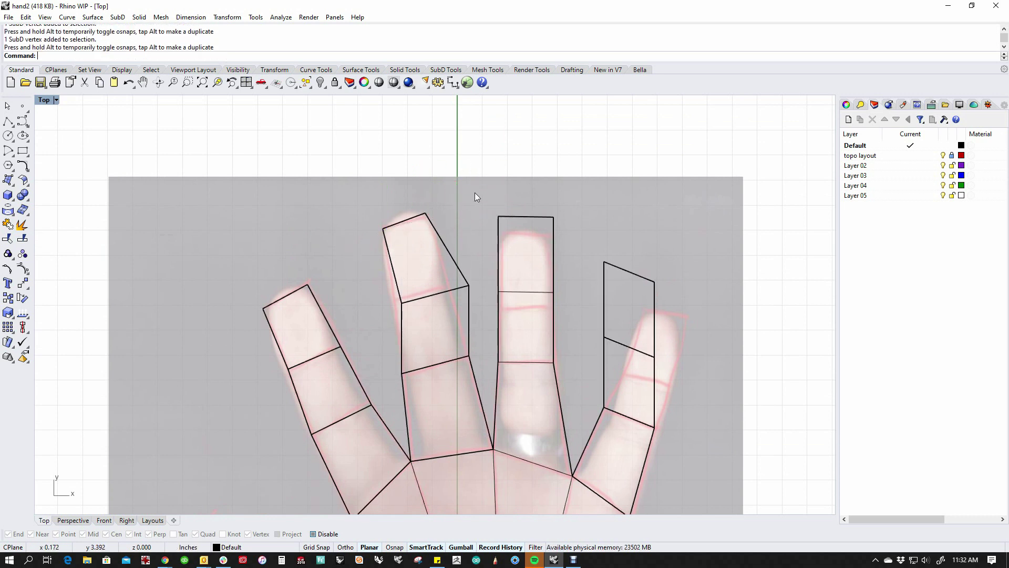
- Fit the middle finger's upper joint vertices to the traced crease and lower the ring finger's tip edge to its traced tip
click(424, 296)
drag(461, 268, 426, 294)
click(454, 238)
ctrl+shift+drag(455, 239, 488, 305)
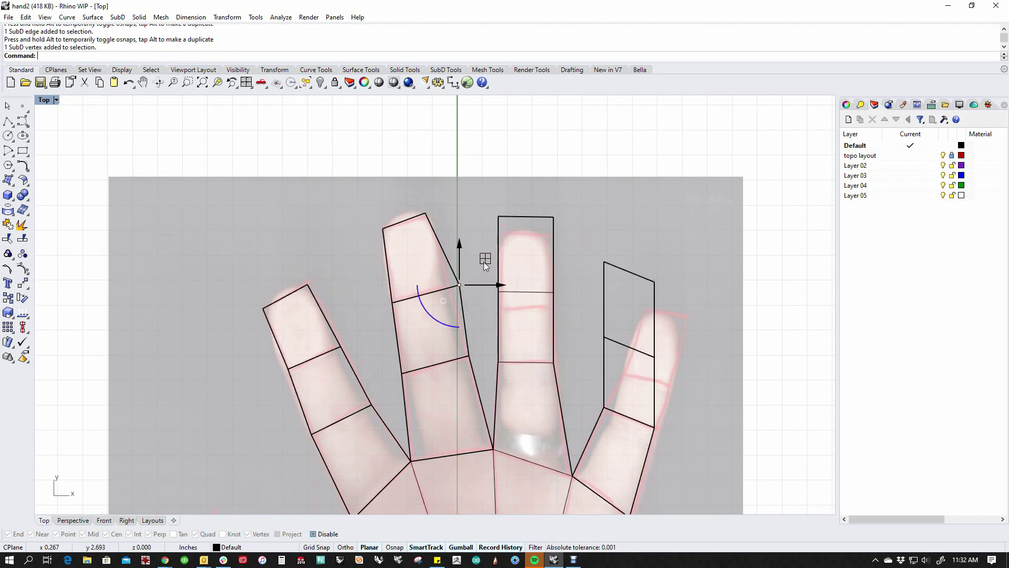
drag(484, 263, 476, 267)
click(479, 231)
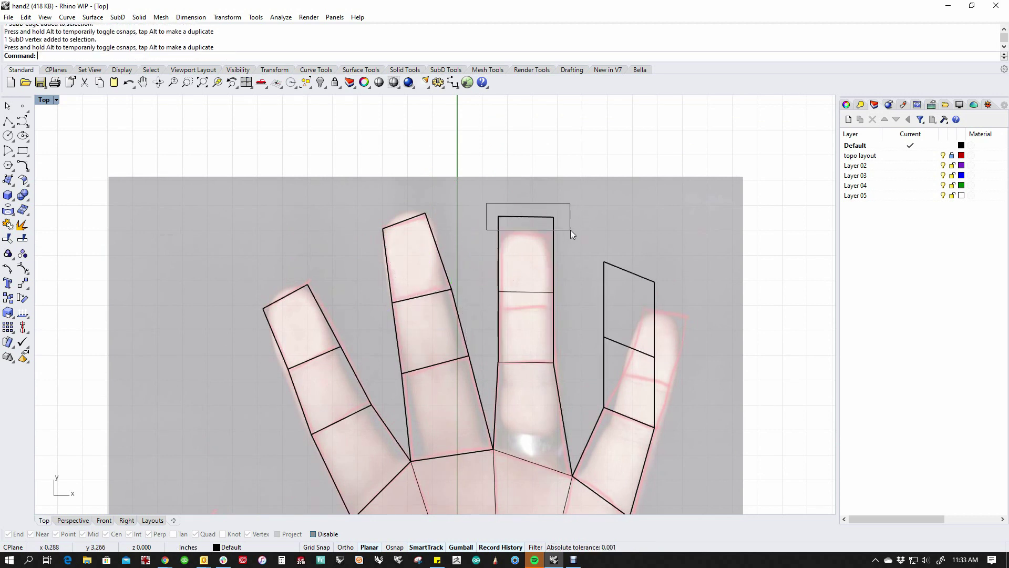
drag(569, 229, 523, 229)
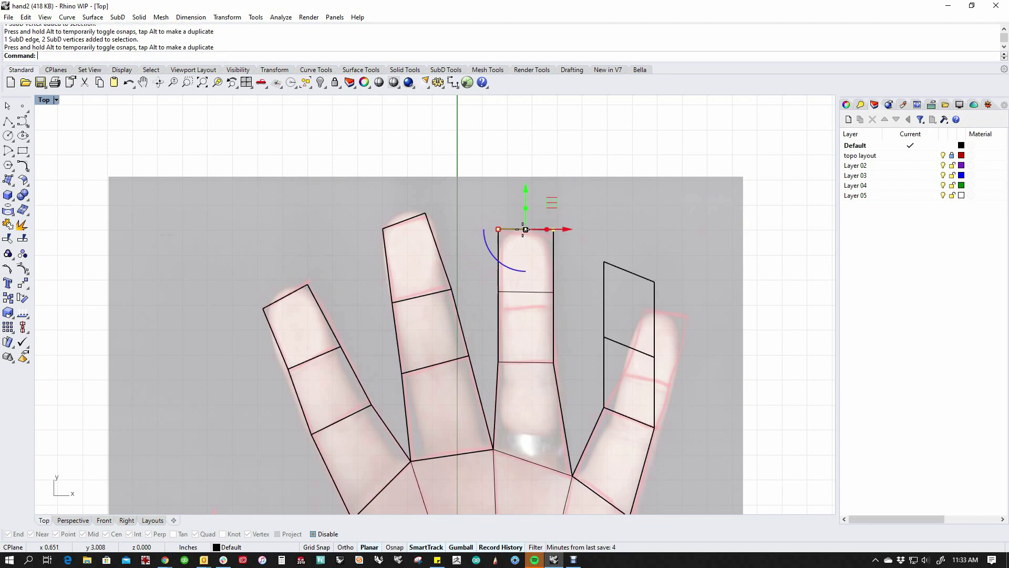
click(581, 243)
- Move the little finger's upper joint edge down onto the traced finger near its upper crease
right_drag(639, 261, 543, 248)
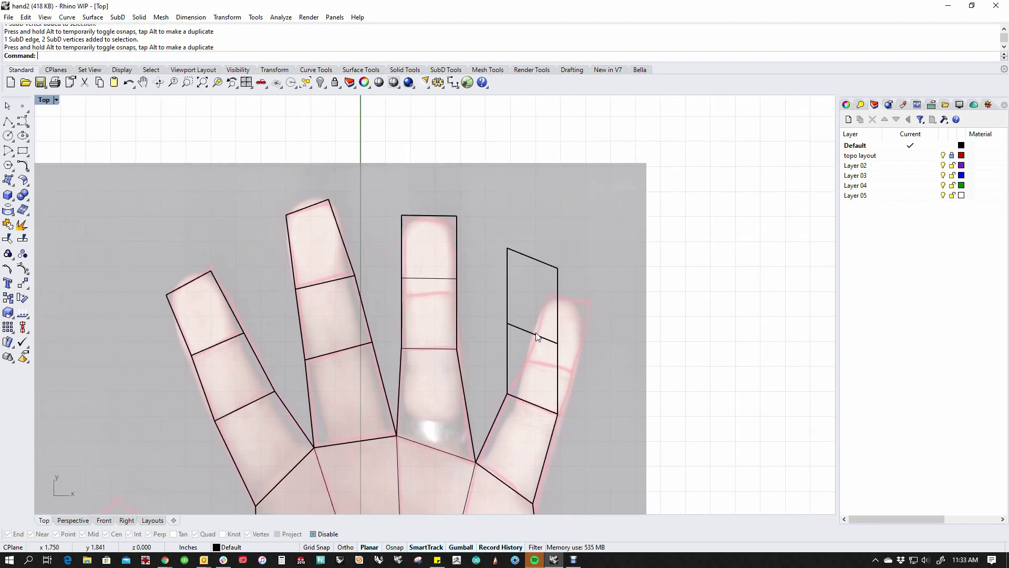
click(537, 337)
drag(537, 337, 555, 368)
key(Escape)
- Move the little finger's two fingertip vertices onto the corners of its traced tip
drag(491, 229, 509, 251)
click(558, 268)
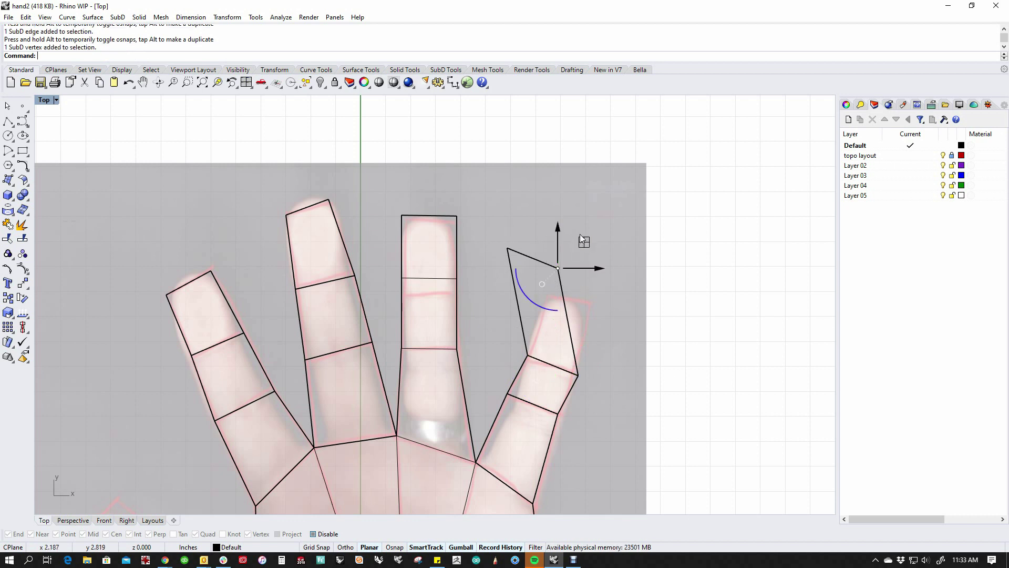
drag(582, 240, 615, 277)
click(557, 223)
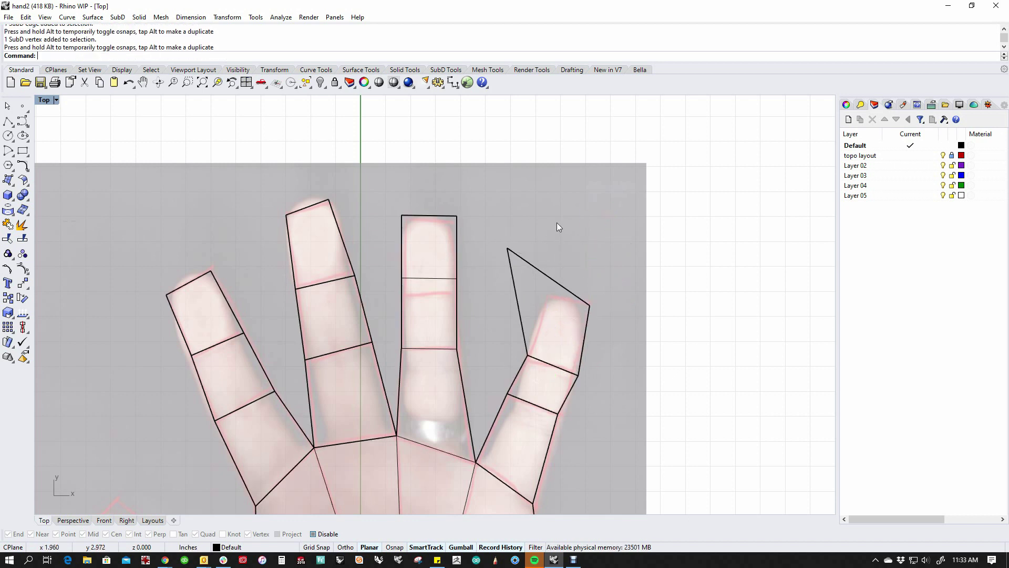
click(507, 247)
drag(508, 247, 550, 295)
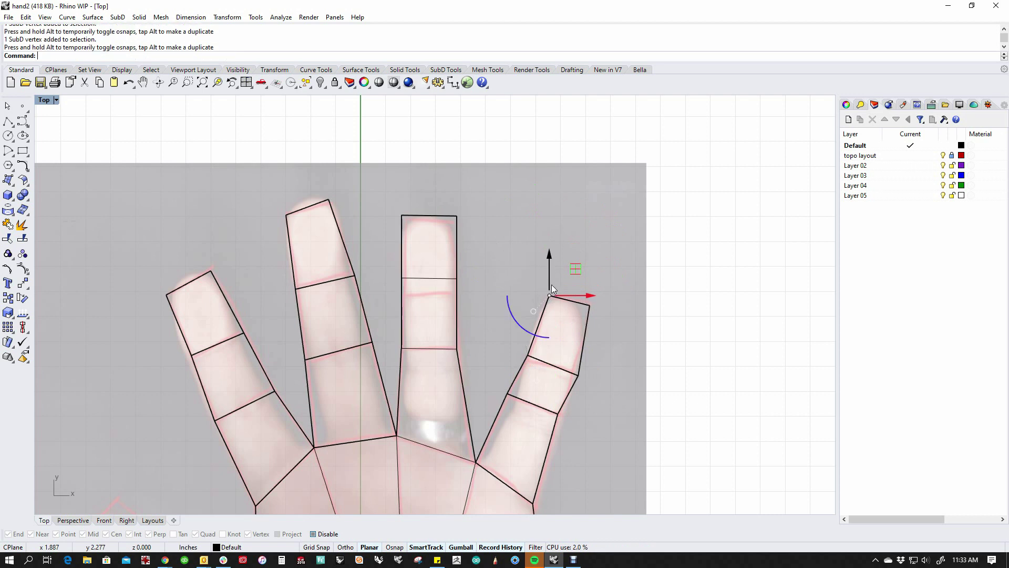
key(Escape)
- Pull the outer vertex of the little finger's upper joint inward to follow the traced outline
scroll(578, 363, up, 1)
click(559, 372)
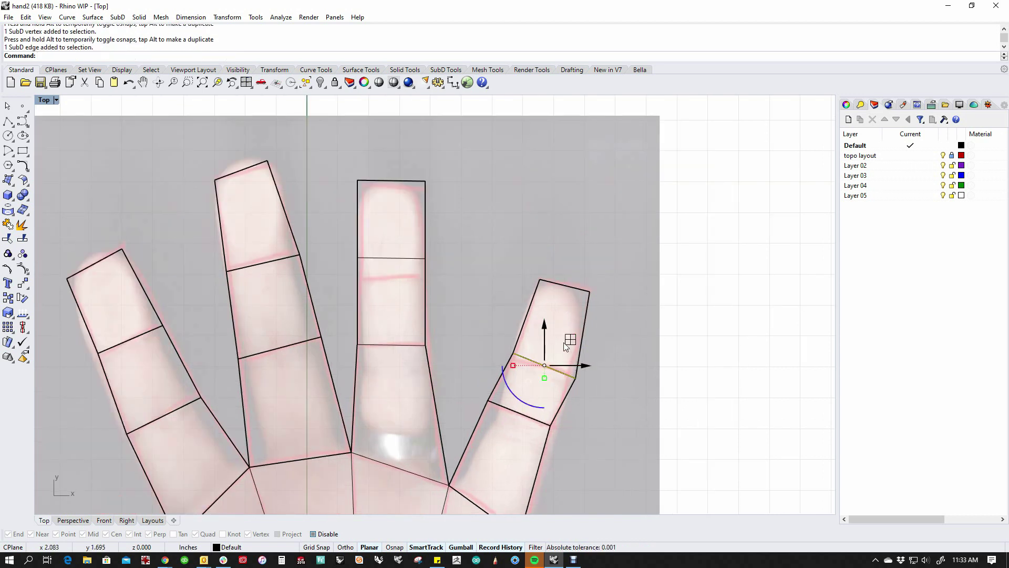
drag(562, 343, 549, 353)
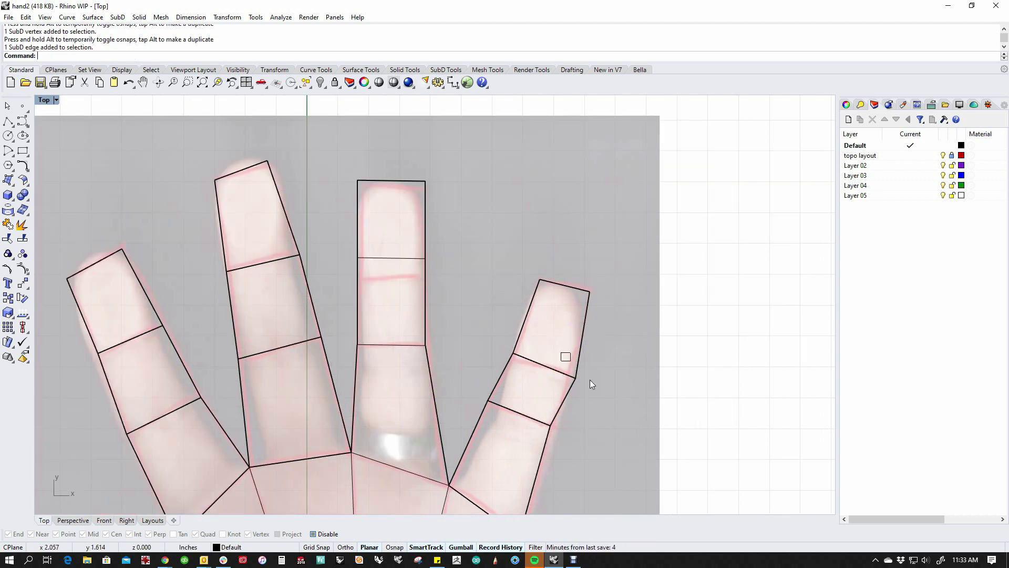
drag(590, 380, 594, 385)
drag(602, 351, 569, 372)
key(Escape)
- Extrude the palm's lower thumb-side edge outward to start the base of the thumb
scroll(623, 397, down, 3)
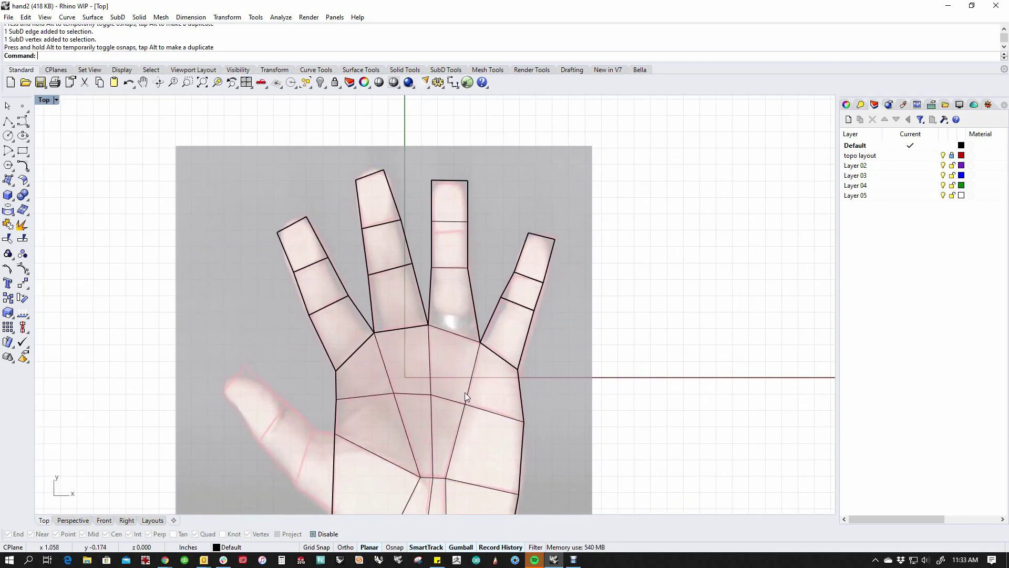
scroll(493, 312, up, 3)
click(494, 300)
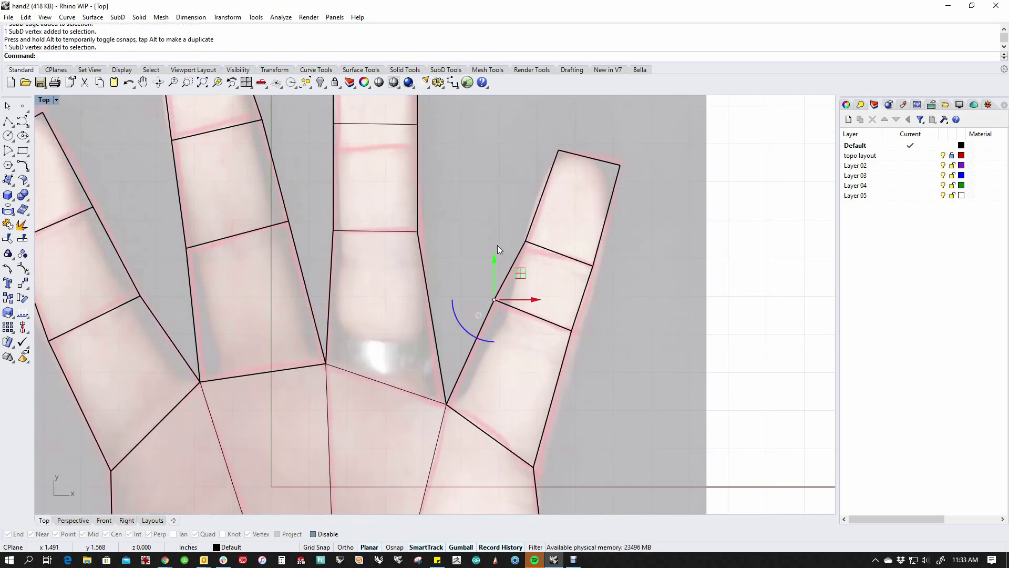
scroll(522, 243, down, 3)
scroll(435, 378, up, 2)
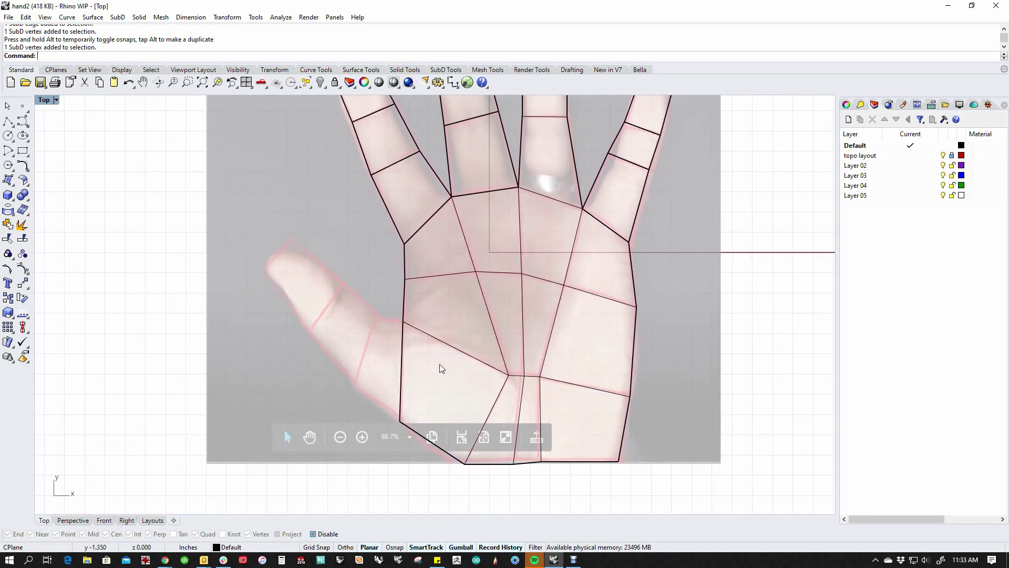
click(401, 378)
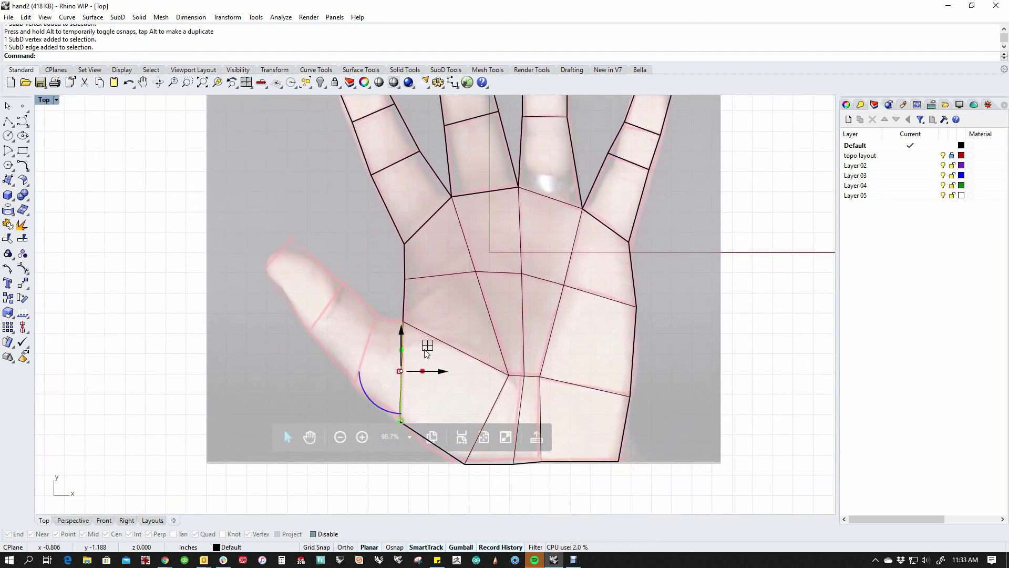
key(alt)
drag(429, 371, 380, 364)
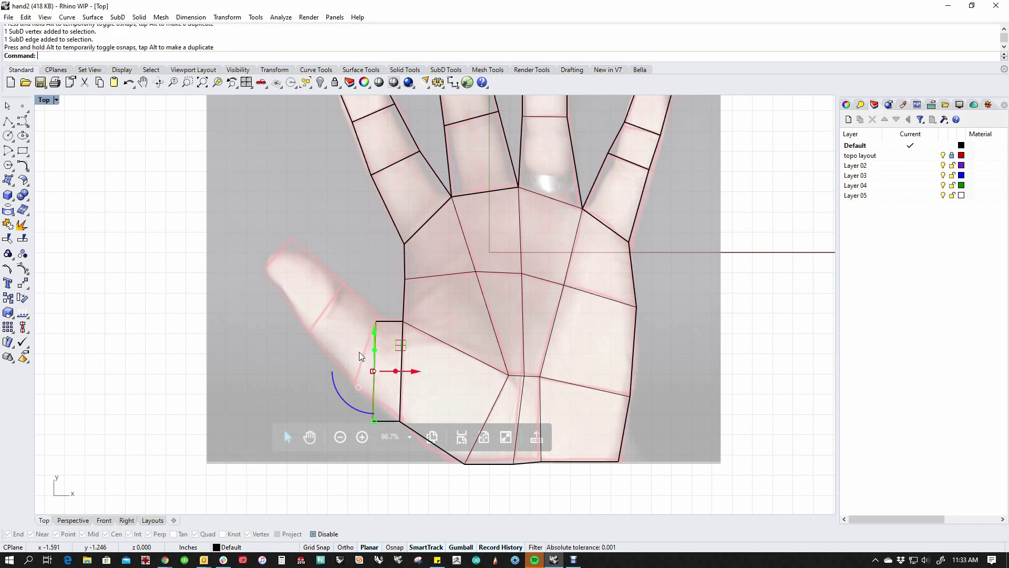
- Fit the end vertices of the thumb's base segment to the first traced thumb crease
click(331, 332)
ctrl+shift+drag(360, 302, 405, 321)
click(377, 266)
ctrl+shift+click(403, 315)
click(343, 383)
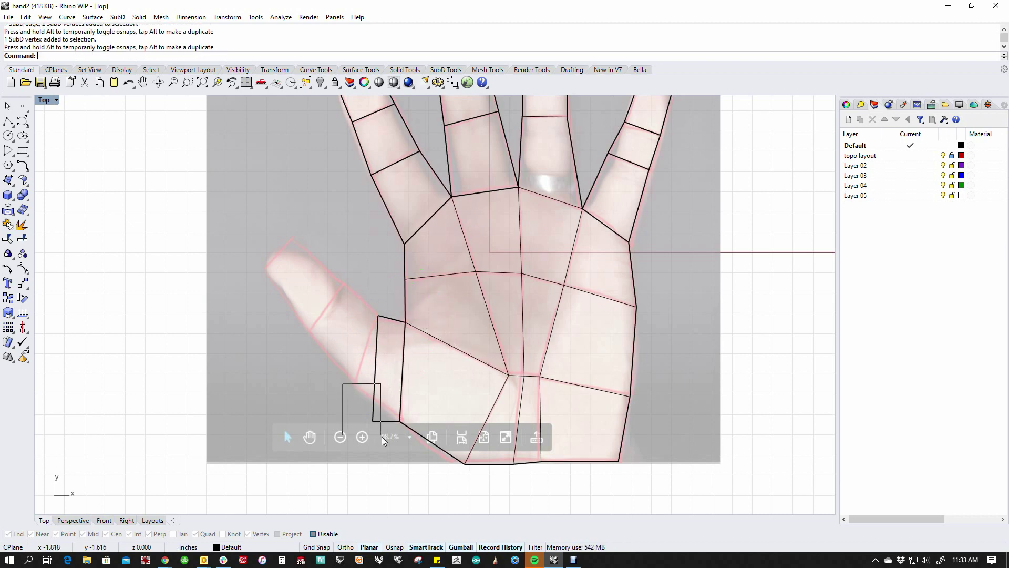
drag(381, 436, 382, 436)
drag(374, 381, 350, 381)
- Extrude the thumb's end edge into a second segment and fit its vertices to the upper traced thumb crease
click(354, 351)
click(359, 358)
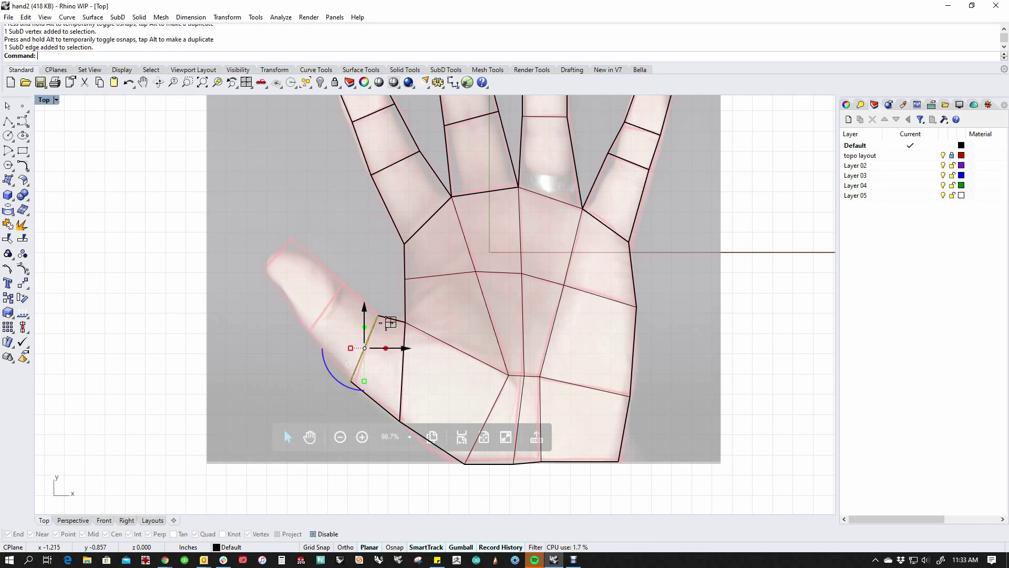
ctrl+drag(386, 323, 363, 291)
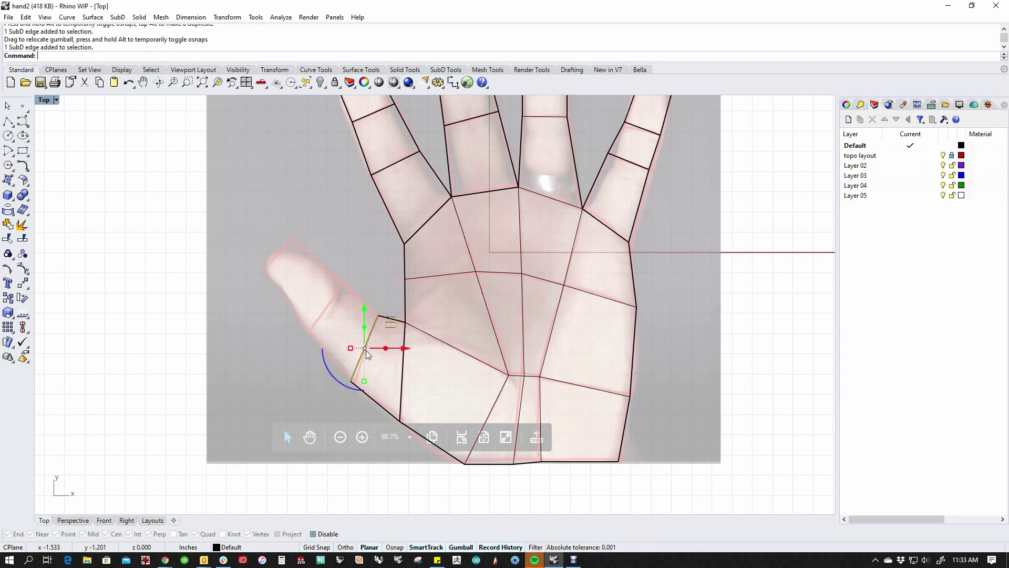
drag(386, 348, 340, 292)
click(329, 315)
click(280, 349)
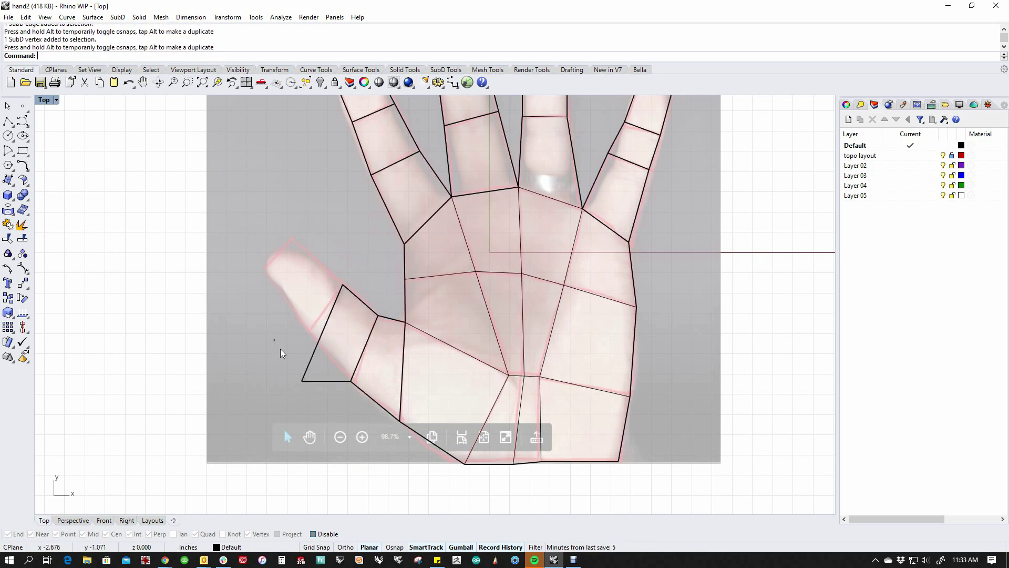
ctrl+shift+click(301, 381)
drag(326, 357, 285, 306)
- Extrude the thumb's last segment from its end edge and move both tip vertices onto the traced thumb tip
click(277, 321)
click(318, 318)
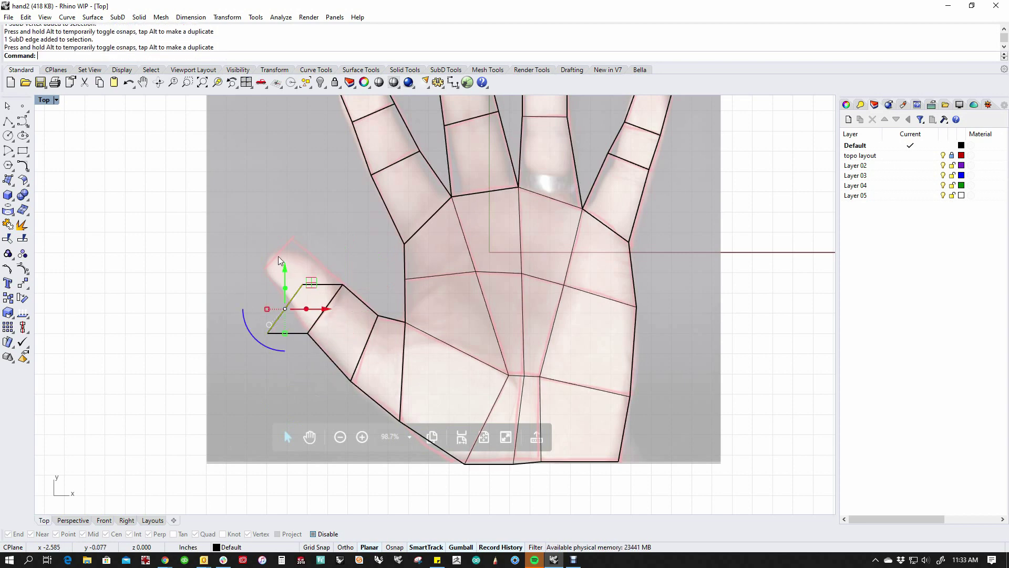
click(284, 254)
ctrl+shift+drag(285, 253, 324, 297)
drag(329, 259, 290, 238)
click(245, 251)
ctrl+shift+drag(255, 285, 288, 350)
drag(299, 305, 294, 243)
click(337, 242)
- Move the inner vertex of the little finger's lower joint slightly inward to follow the traced finger
scroll(356, 320, down, 6)
right_drag(376, 330, 381, 333)
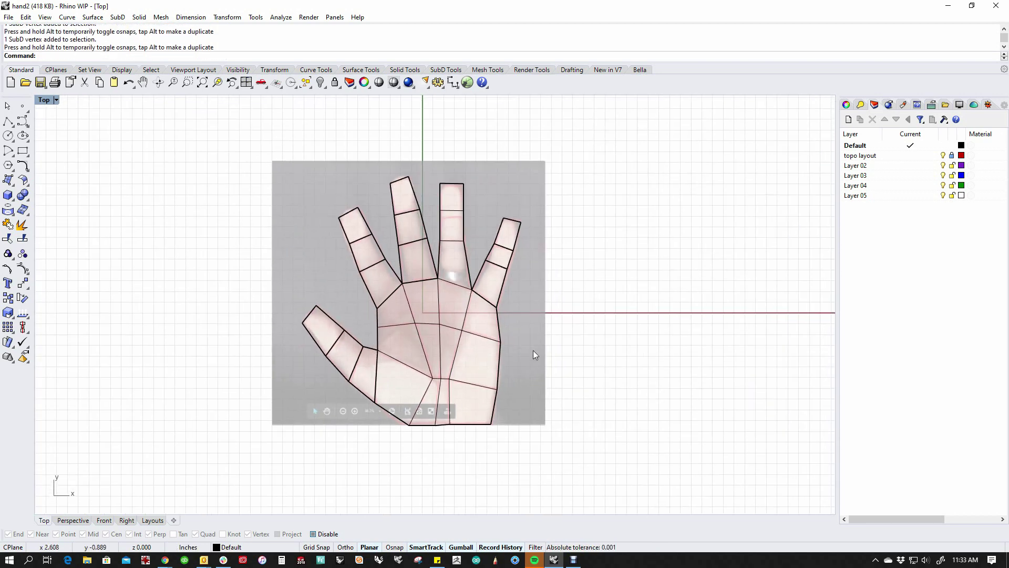
scroll(500, 316, up, 5)
ctrl+shift+drag(433, 290, 452, 313)
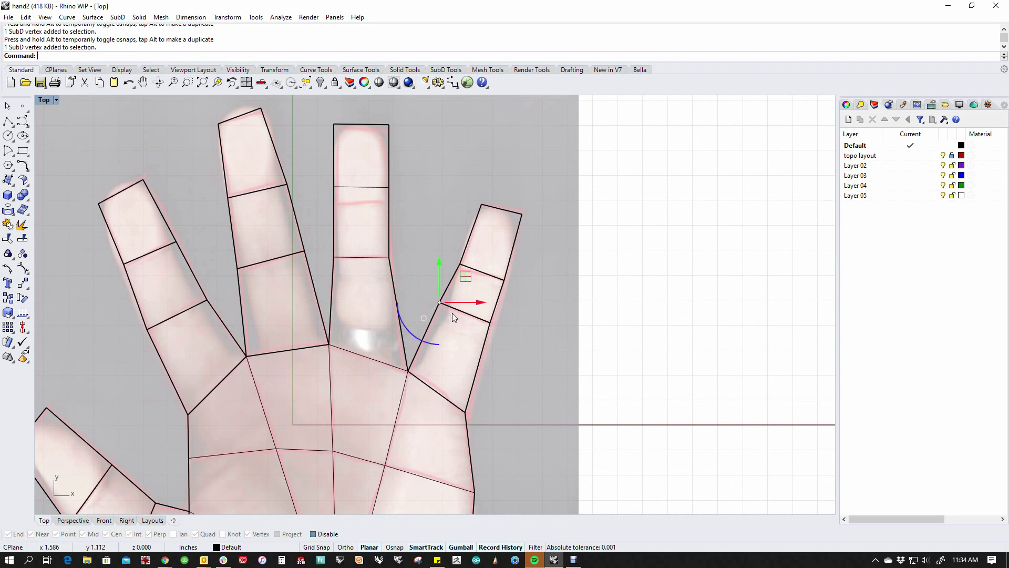
drag(465, 277, 469, 282)
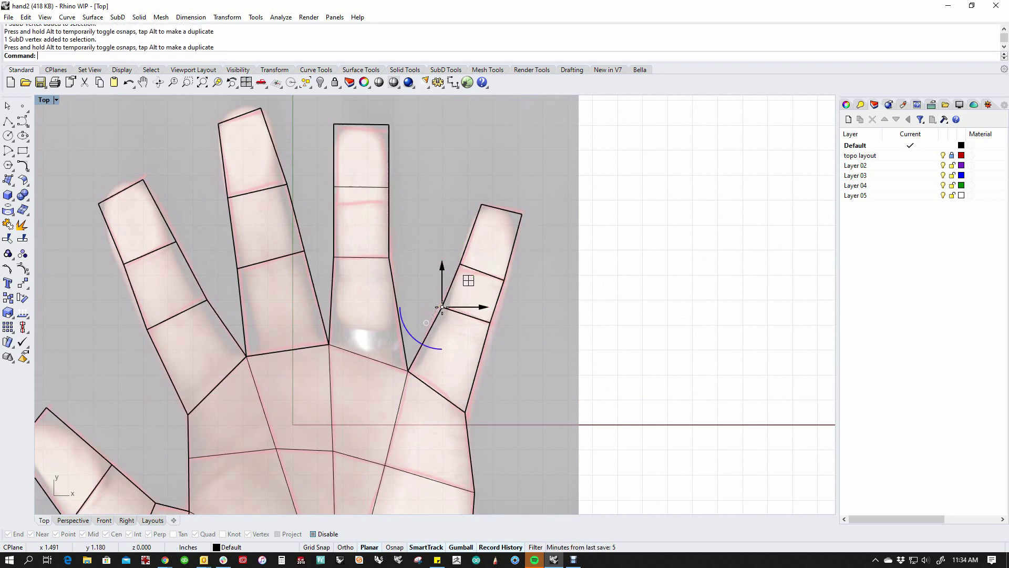
click(427, 270)
- Extrude the whole flat hand SubD upward into a thin slab, working in the Perspective view
scroll(427, 271, down, 4)
right_drag(424, 307, 405, 327)
scroll(456, 298, down, 2)
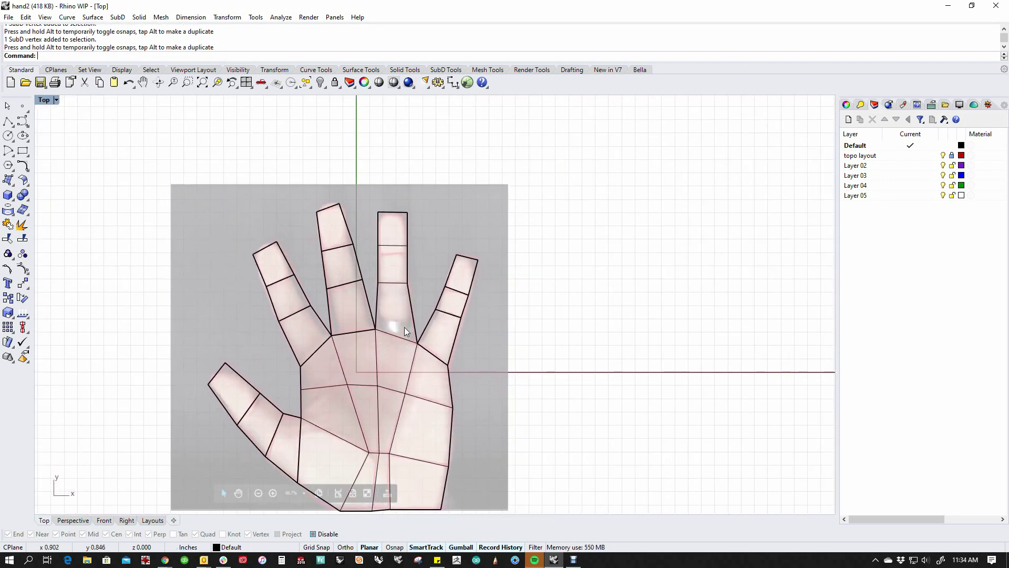
right_drag(454, 359, 412, 351)
key(ctrl+F4)
scroll(412, 351, up, 3)
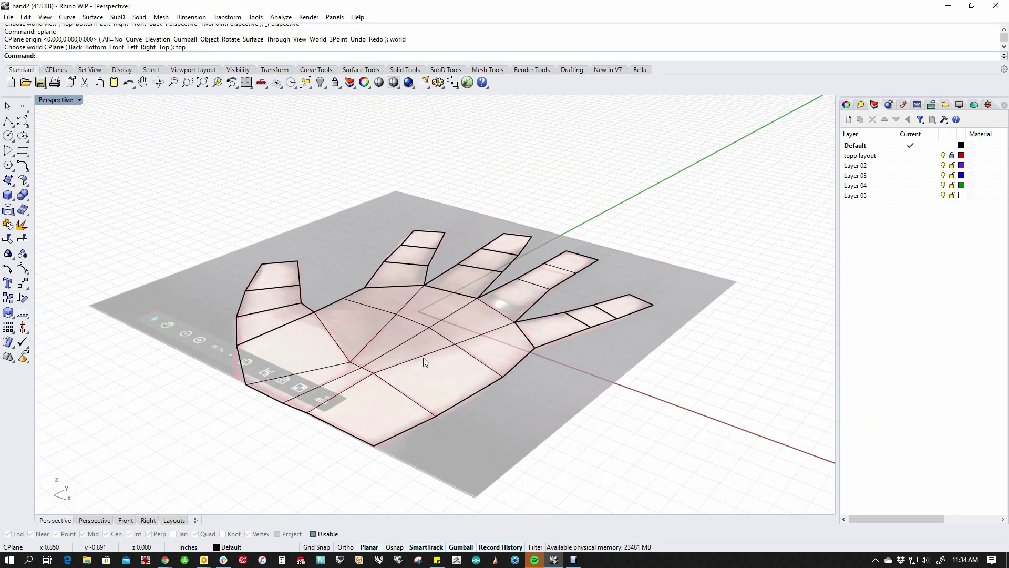
click(418, 358)
mouse_move(415, 280)
mouse_down()
mouse_move(413, 267)
mouse_move(409, 282)
mouse_up()
click(525, 382)
right_drag(540, 397, 493, 388)
- Show the hand SubD in smooth form and set the viewport's display mode to Shaded
key(Tab)
middle_click(491, 390)
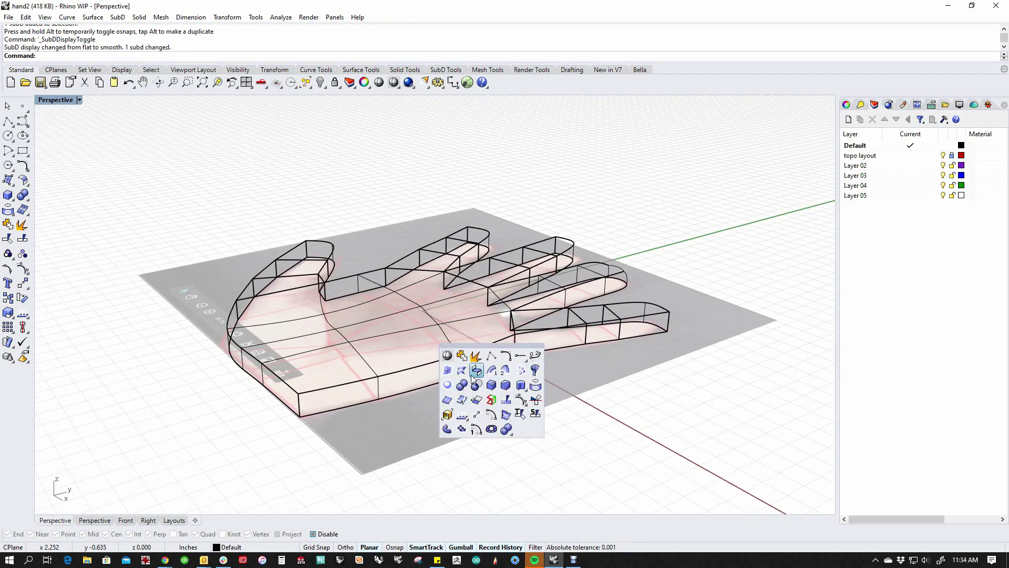
click(447, 356)
right_drag(403, 322, 523, 316)
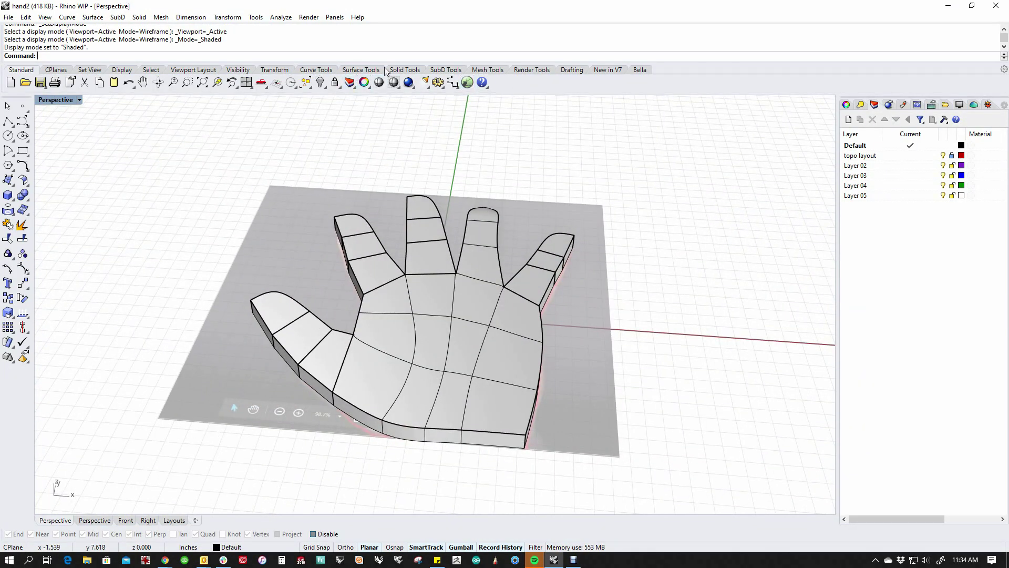
- Remove the creases from all edges and vertices of the extruded hand
click(445, 71)
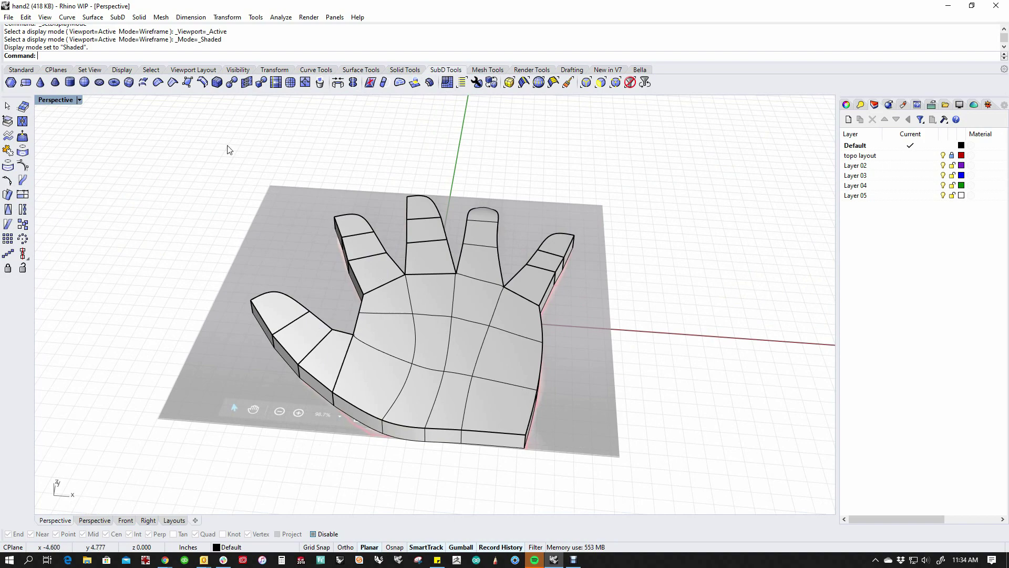
click(163, 84)
drag(169, 126, 703, 497)
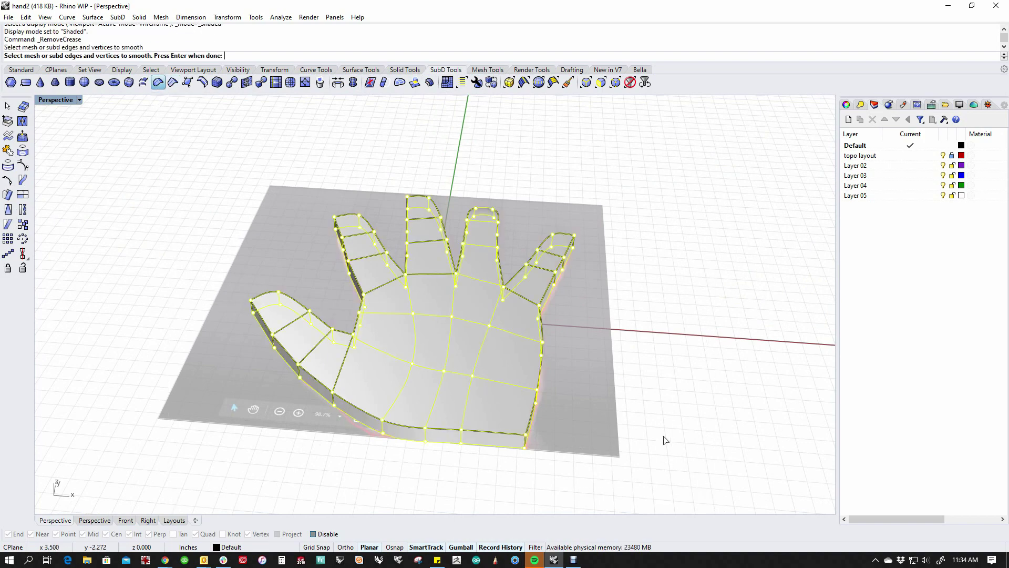
key(Return)
- Mirror a copy of the hand below its flat base across the horizontal axis in the Front view
right_drag(642, 410, 491, 317)
click(483, 349)
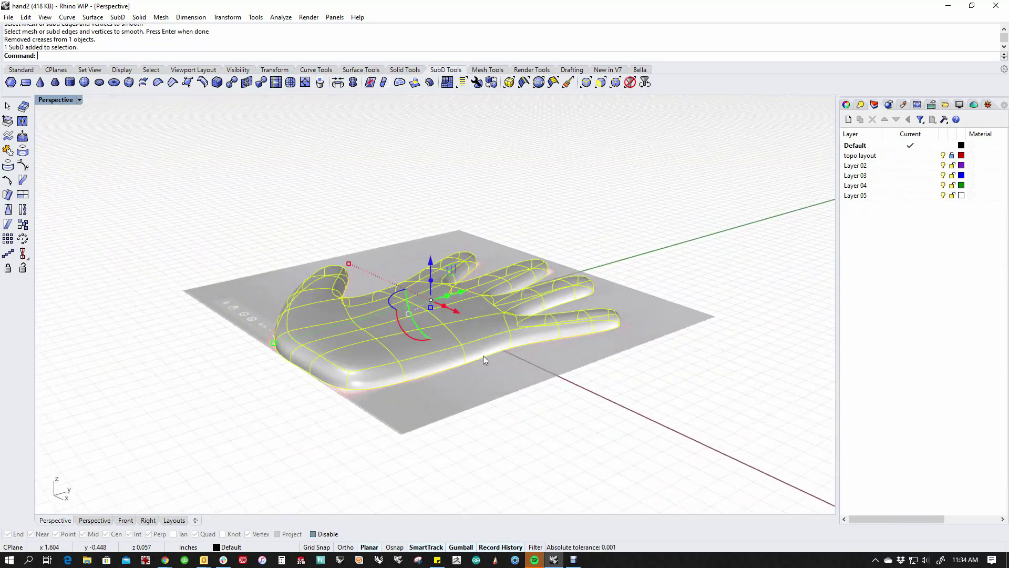
key(ctrl+F2)
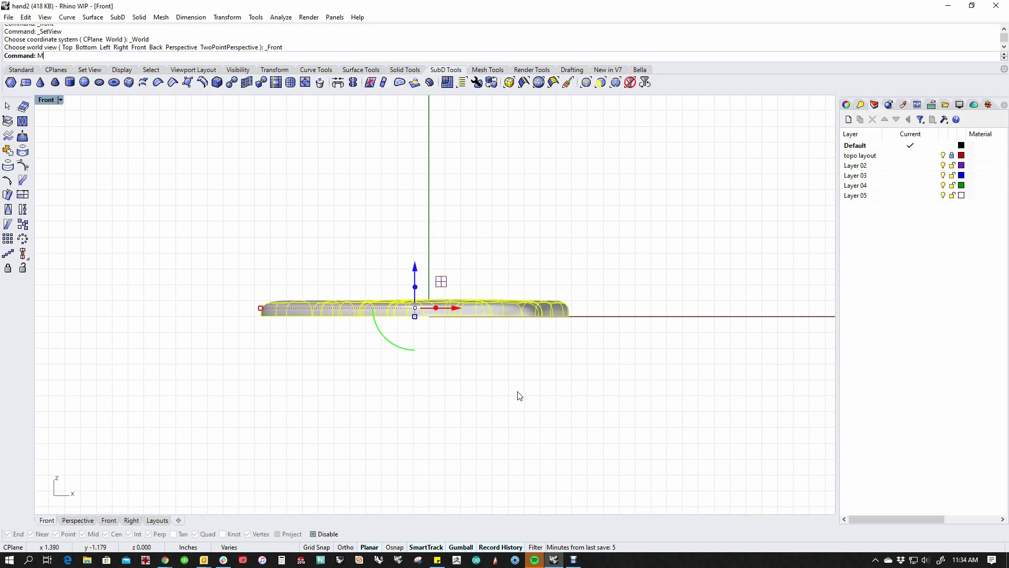
text(M)
key(Return)
click(564, 317)
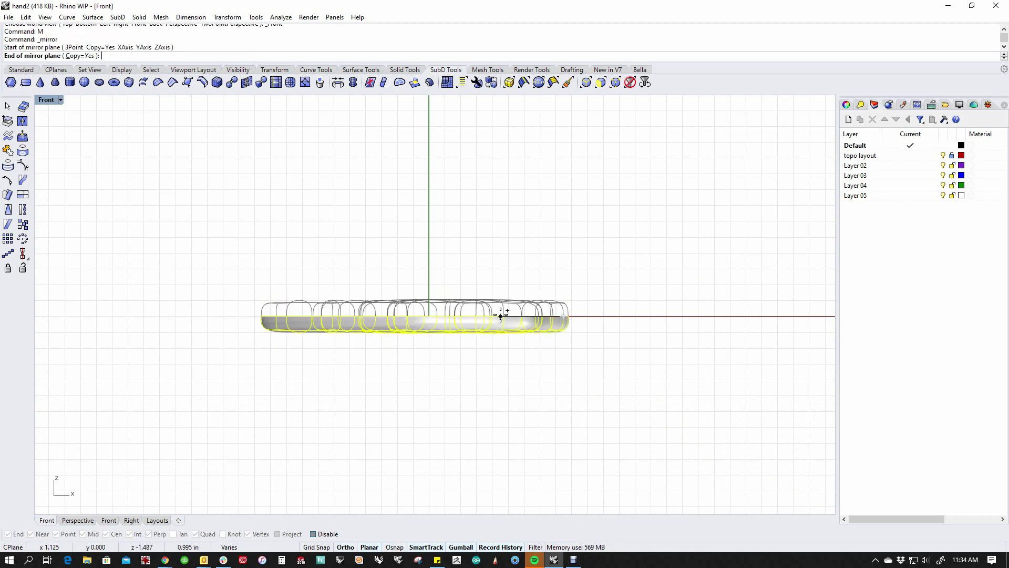
click(499, 316)
- Join the upper and lower hand halves into one closed SubD with creased joined edges
drag(635, 245, 547, 387)
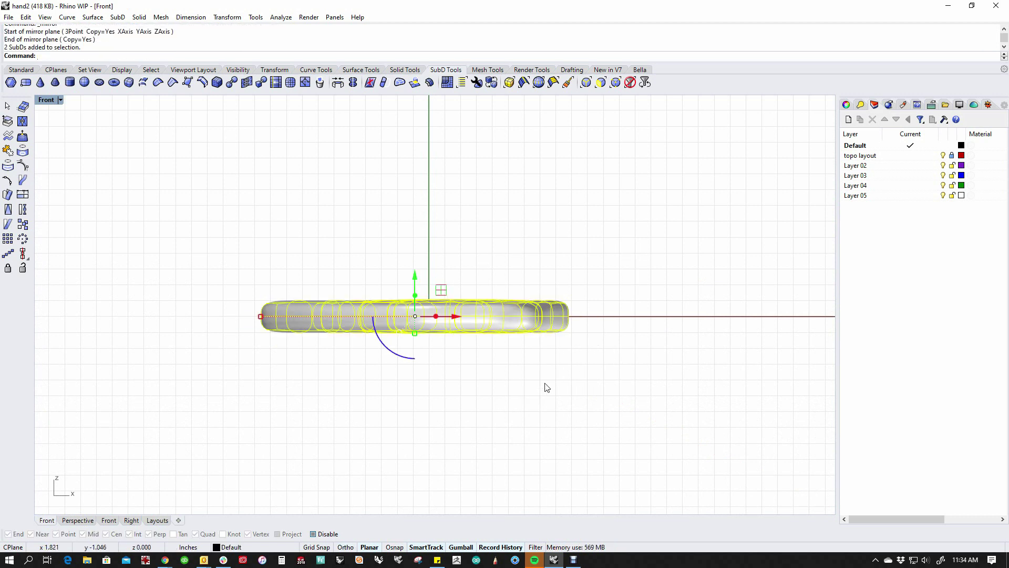
text(j)
key(Return)
key(Return)
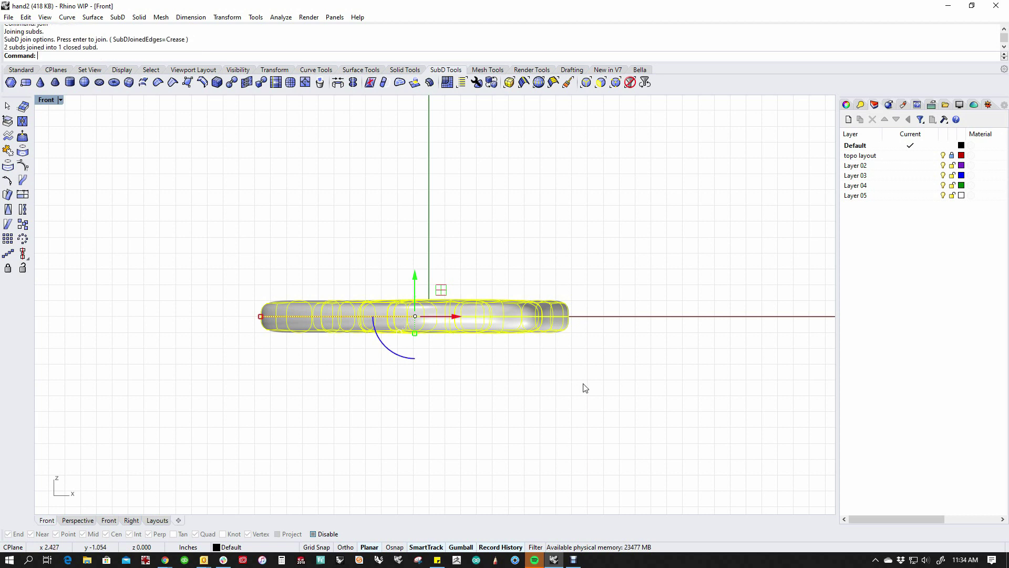
click(588, 388)
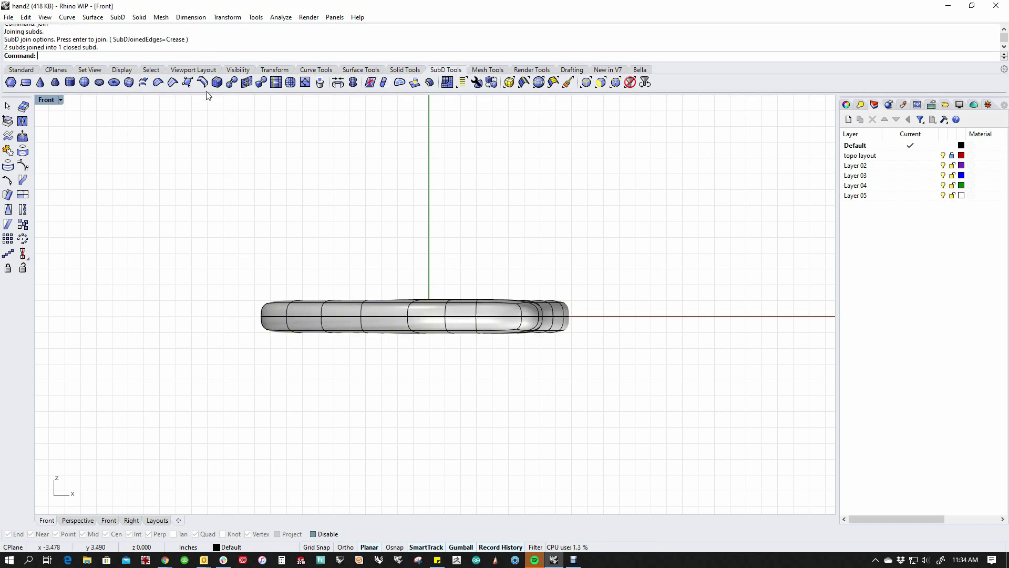
- Smooth the seam of the joined hand by removing creases from the entire SubD
click(158, 83)
drag(251, 279, 762, 402)
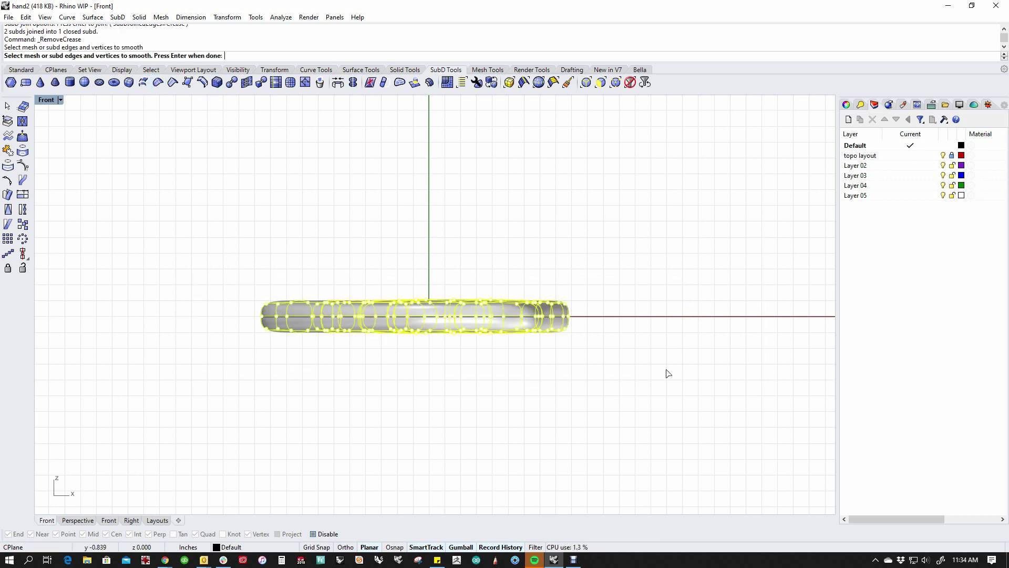
key(Return)
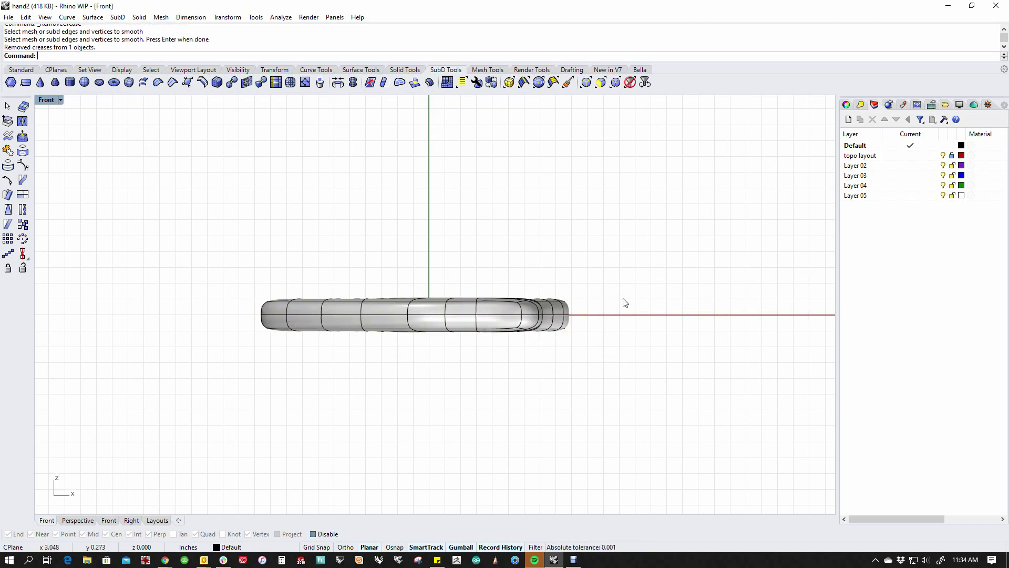
- Examine the closed hand's fingers, sides and wrist end in the Perspective view
key(ctrl+F4)
right_drag(578, 287, 401, 349)
scroll(452, 321, up, 4)
click(401, 349)
click(368, 421)
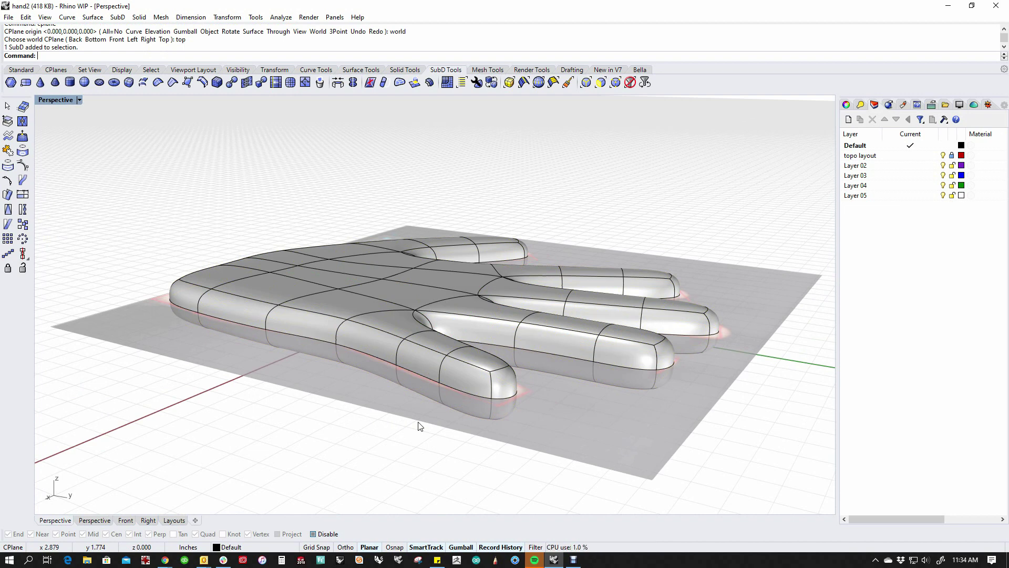
right_drag(226, 331, 558, 386)
scroll(453, 355, up, 3)
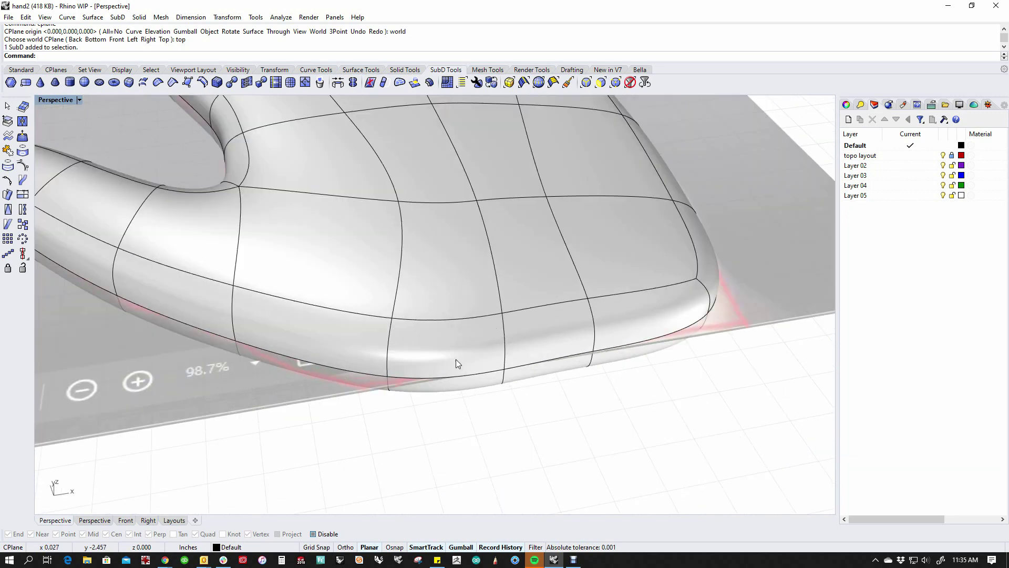
- Delete the SubD faces that close off the wrist end of the hand
ctrl+shift+click(459, 353)
ctrl+shift+click(528, 365)
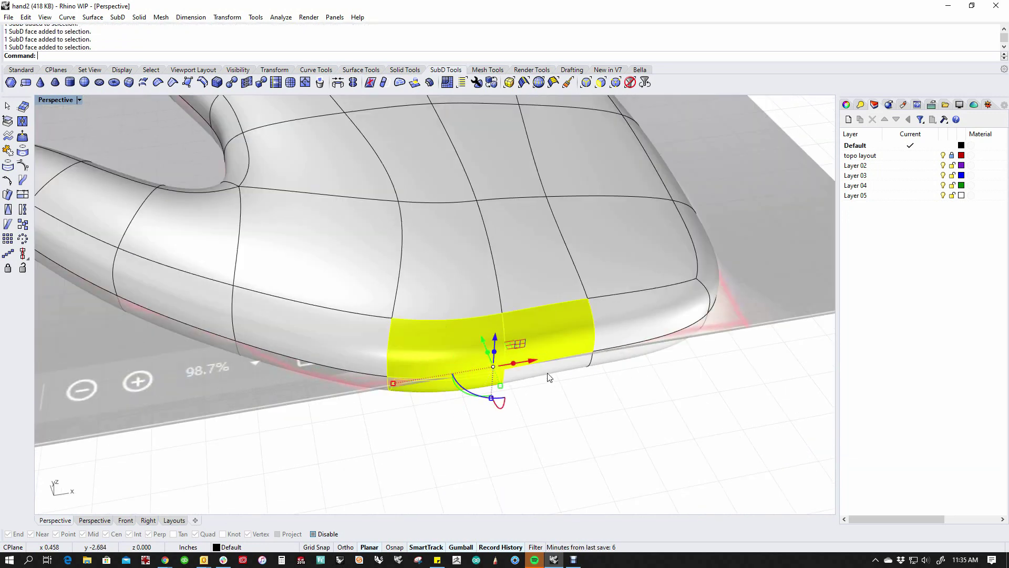
ctrl+shift+click(628, 347)
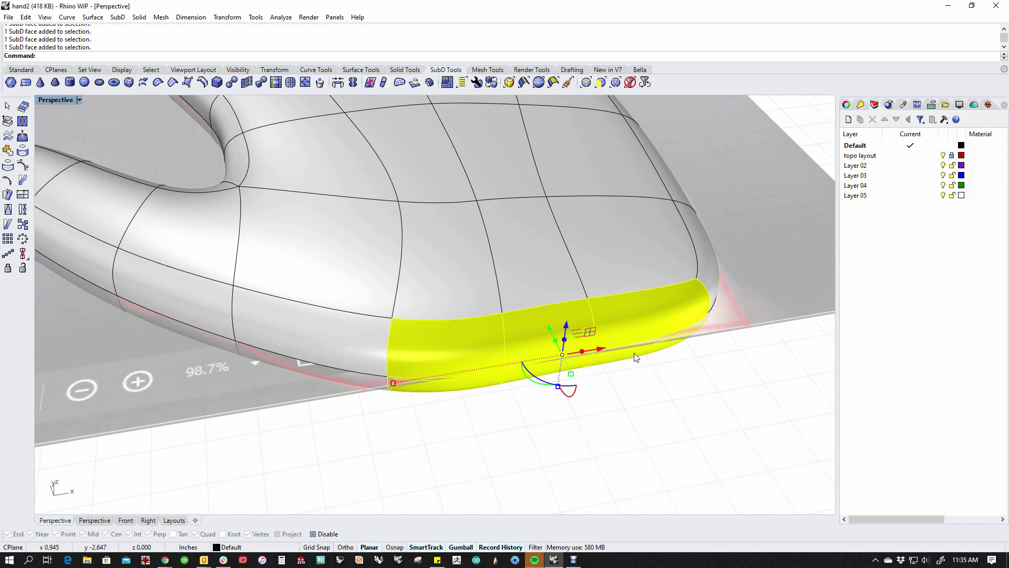
key(Delete)
- Extend the open edge loop at the wrist outward to lengthen the hand into an open forearm
scroll(517, 439, down, 5)
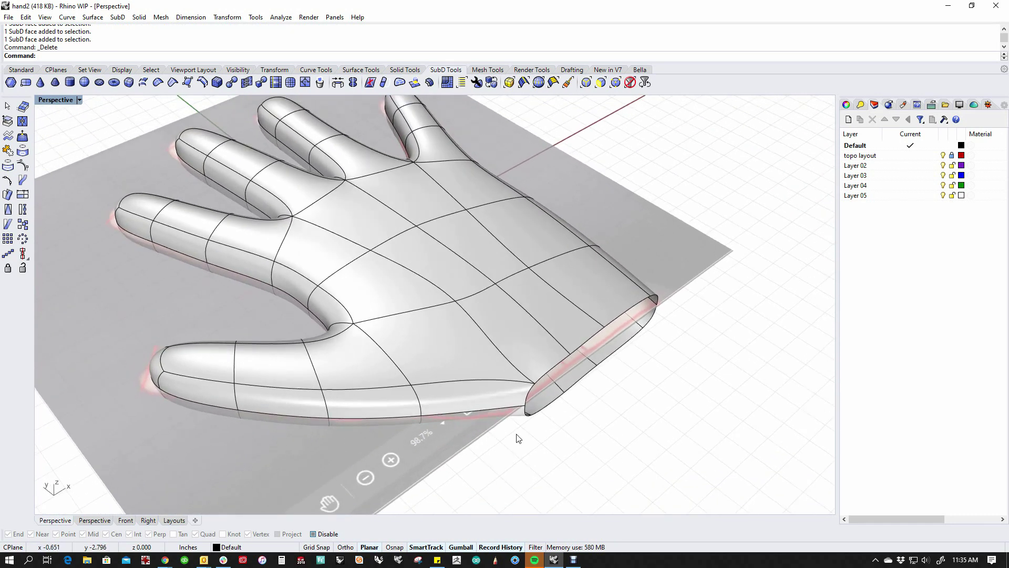
ctrl+shift+double_click(528, 395)
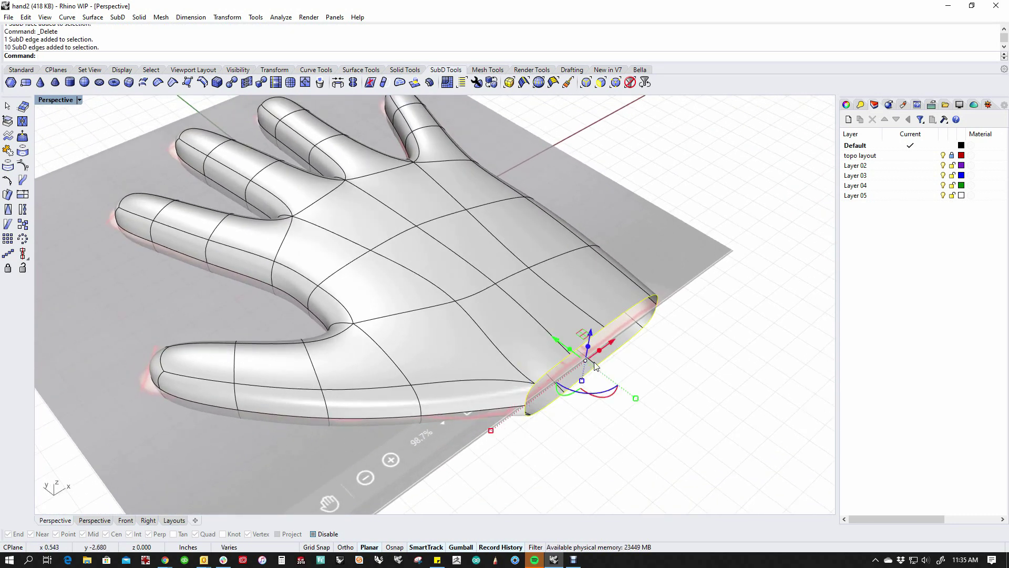
drag(572, 354, 804, 461)
click(741, 228)
- Bend the outer part of the little finger upward in the Right view, with the spine running from the finger's base past its tip
scroll(675, 337, down, 6)
right_drag(662, 363, 487, 420)
drag(487, 420, 617, 340)
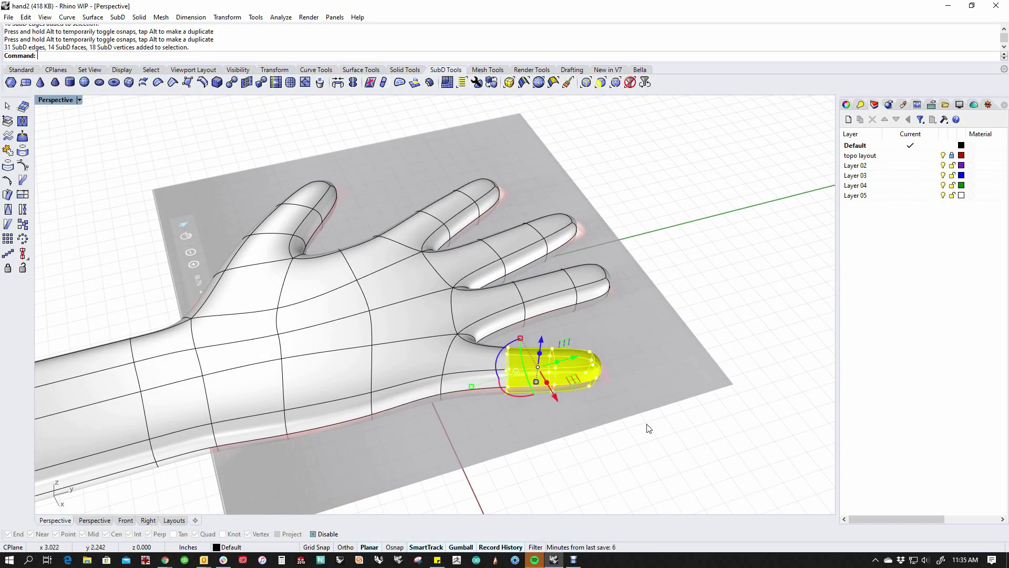
key(ctrl+F2)
key(ctrl+F3)
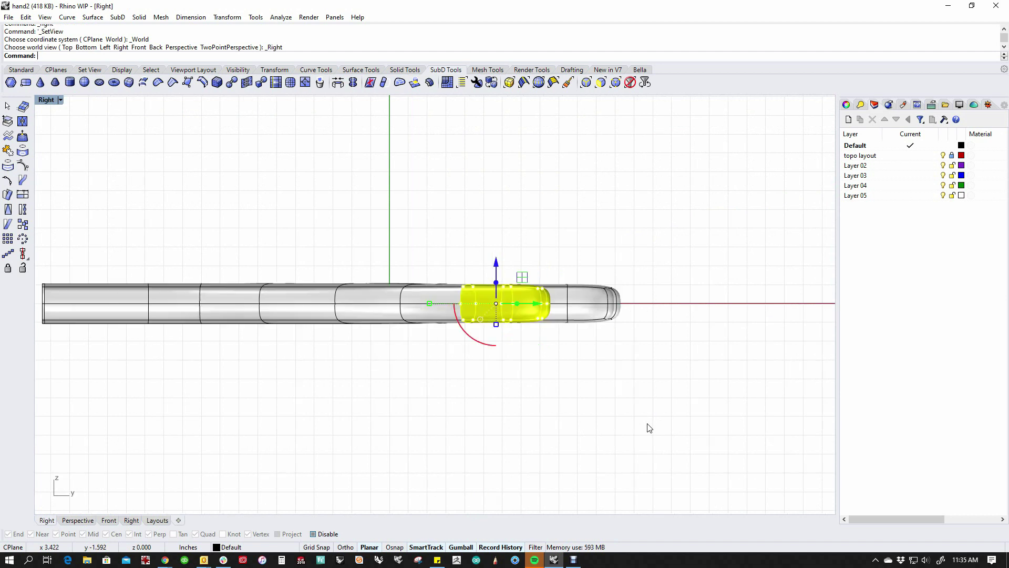
right_drag(539, 440, 577, 440)
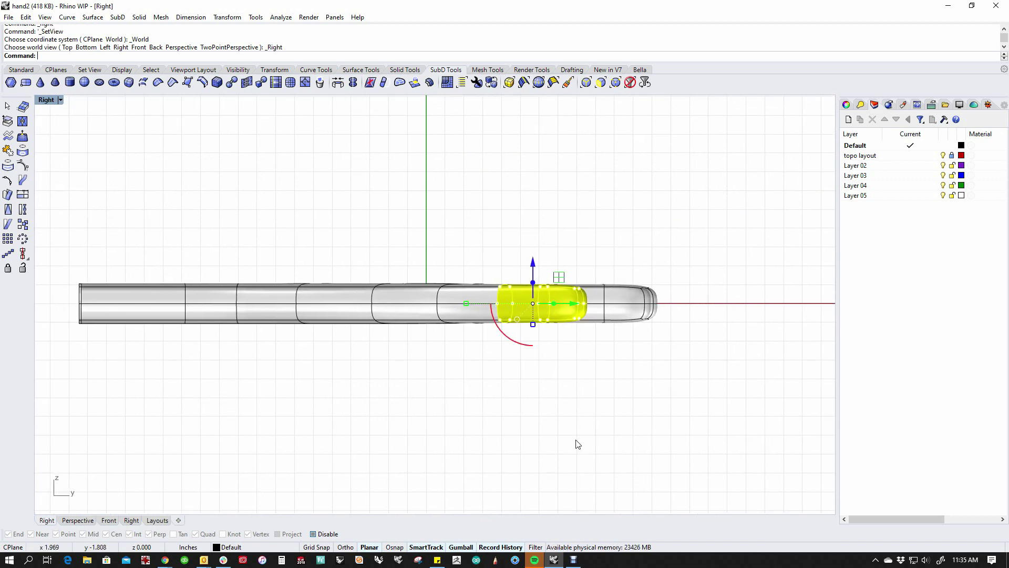
key(Return)
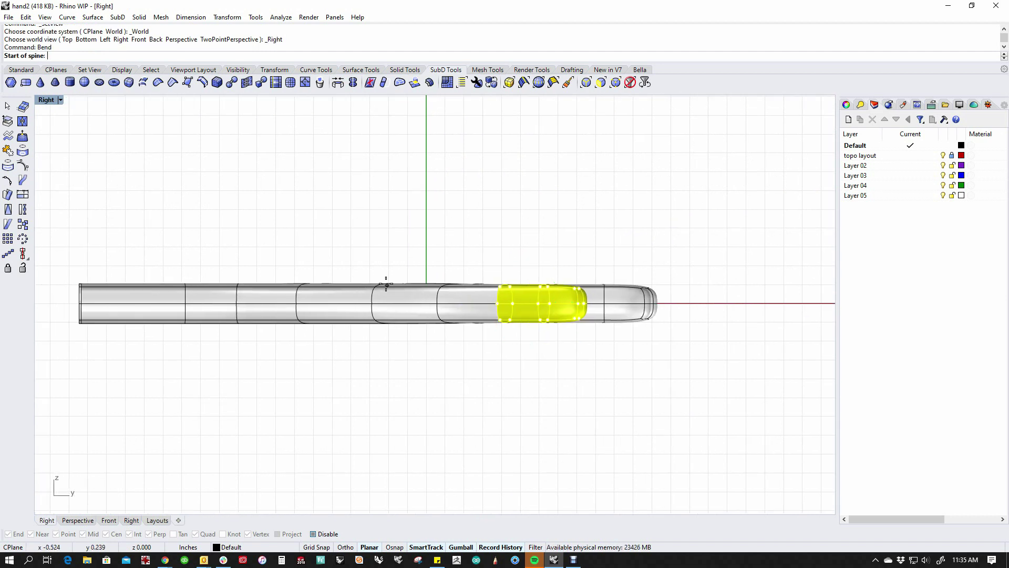
click(438, 304)
click(653, 304)
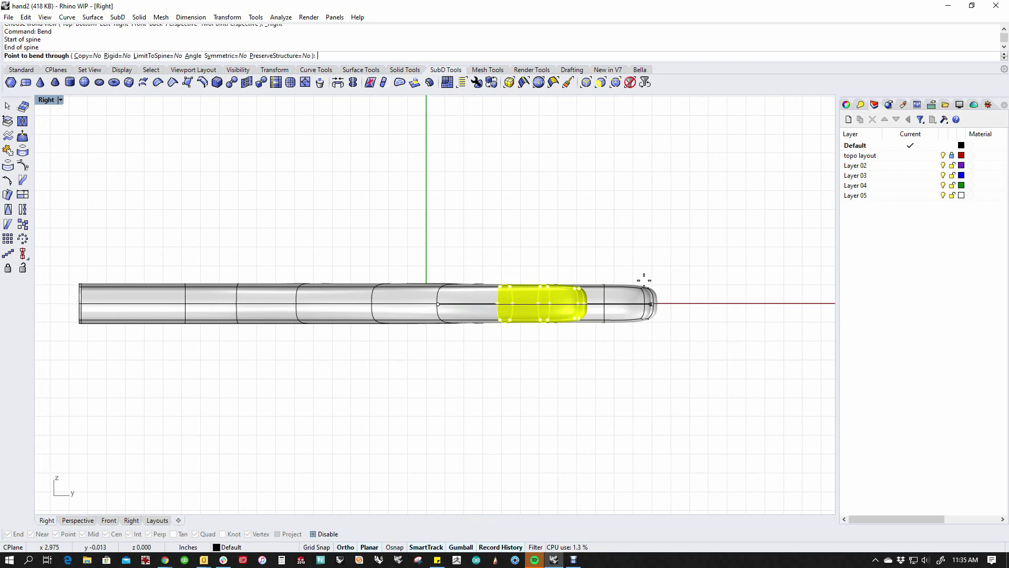
click(636, 251)
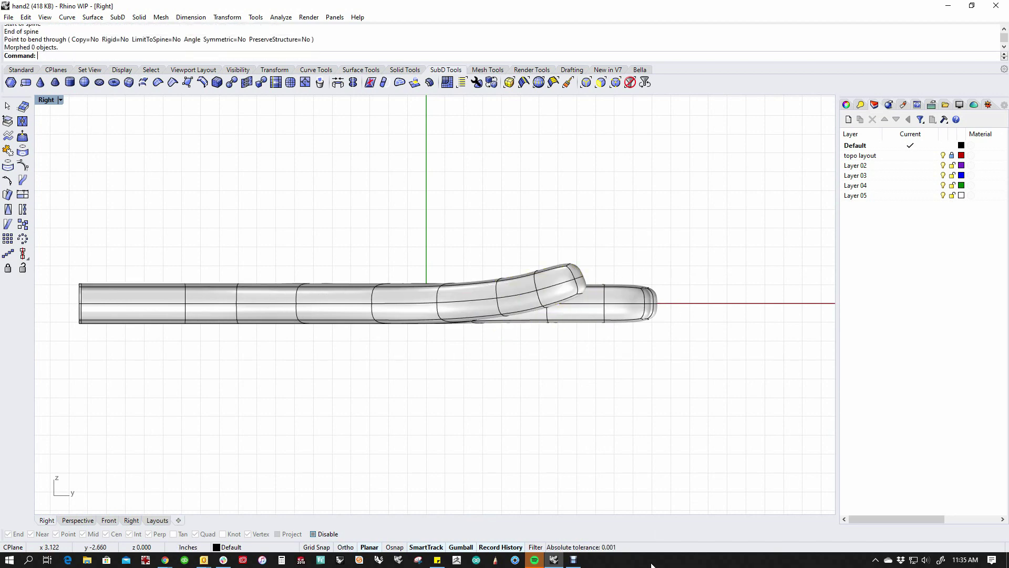
- Raise a SubD edge on the little-finger side of the hand's upper surface in the Perspective view
key(ctrl+F4)
right_drag(620, 384, 463, 351)
ctrl+shift+click(478, 344)
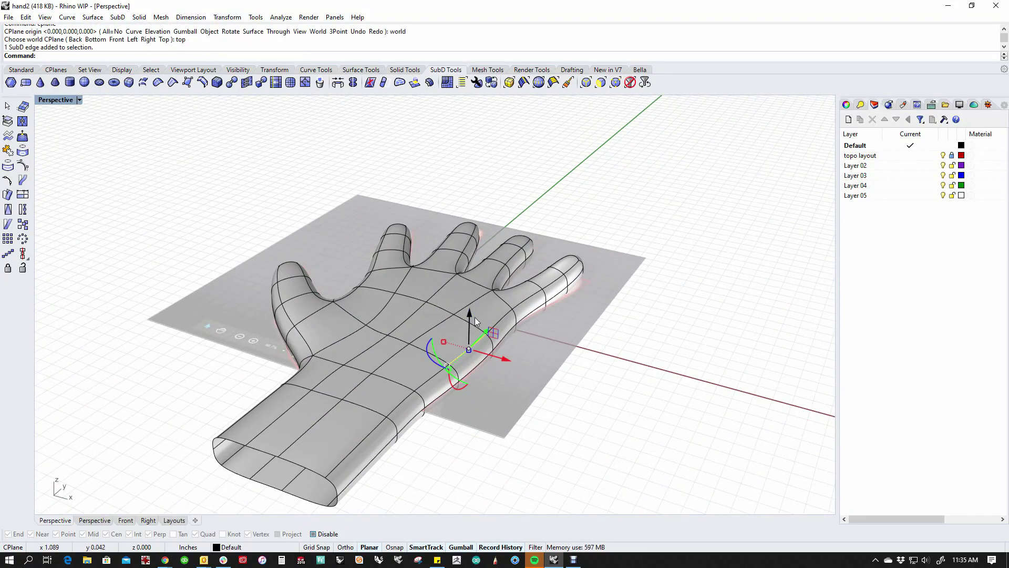
drag(470, 315, 470, 294)
click(558, 391)
- Raise the SubD face at the base of the thumb slightly to add volume to the hand
right_drag(558, 391, 443, 386)
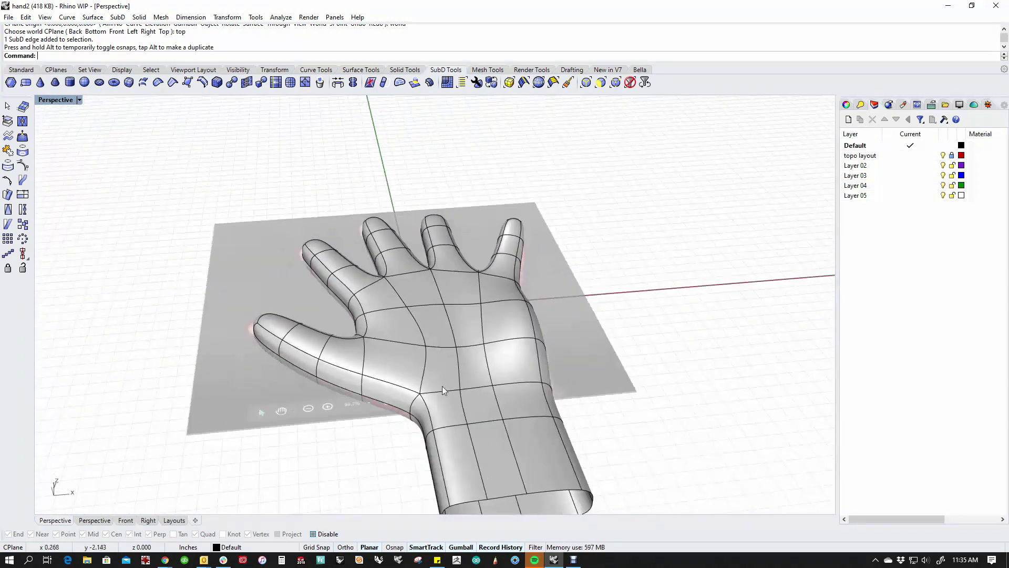
ctrl+shift+click(405, 361)
mouse_move(396, 331)
mouse_down()
mouse_move(395, 293)
mouse_move(396, 322)
mouse_up()
click(339, 414)
- Nudge the SubD edge across the base of the index finger slightly in the vertical direction
right_drag(339, 414, 459, 356)
scroll(422, 309, up, 6)
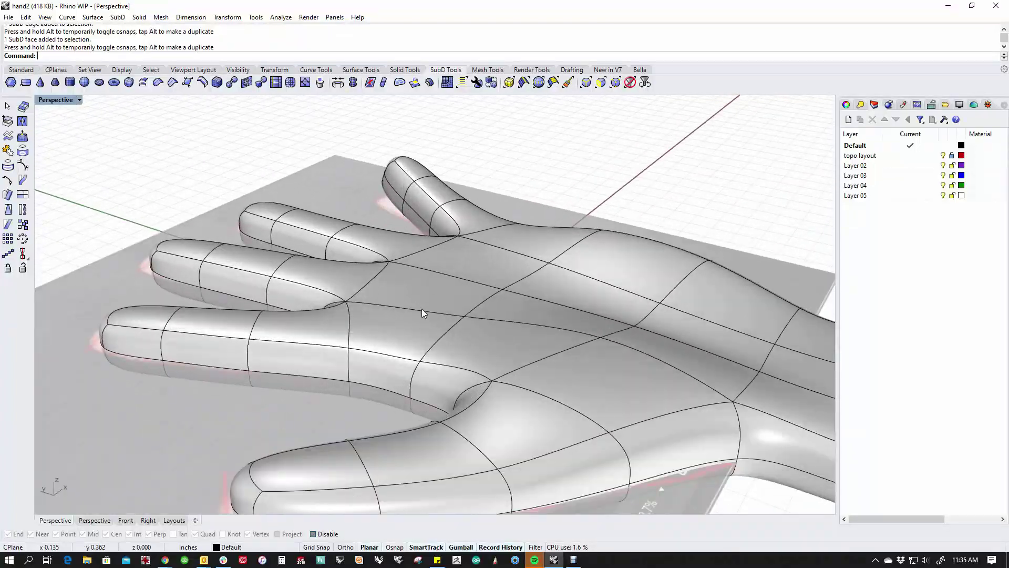
right_drag(421, 308, 484, 316)
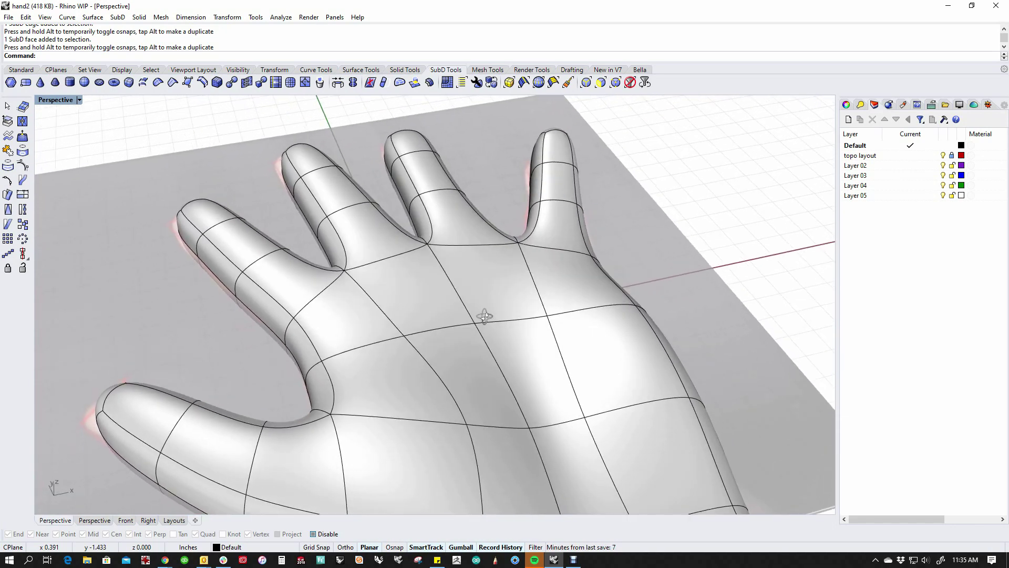
ctrl+shift+click(323, 294)
drag(306, 268, 306, 269)
click(206, 344)
- Select the faces, edges and vertices of the index finger's outer segments, including the tip
scroll(326, 318, down, 4)
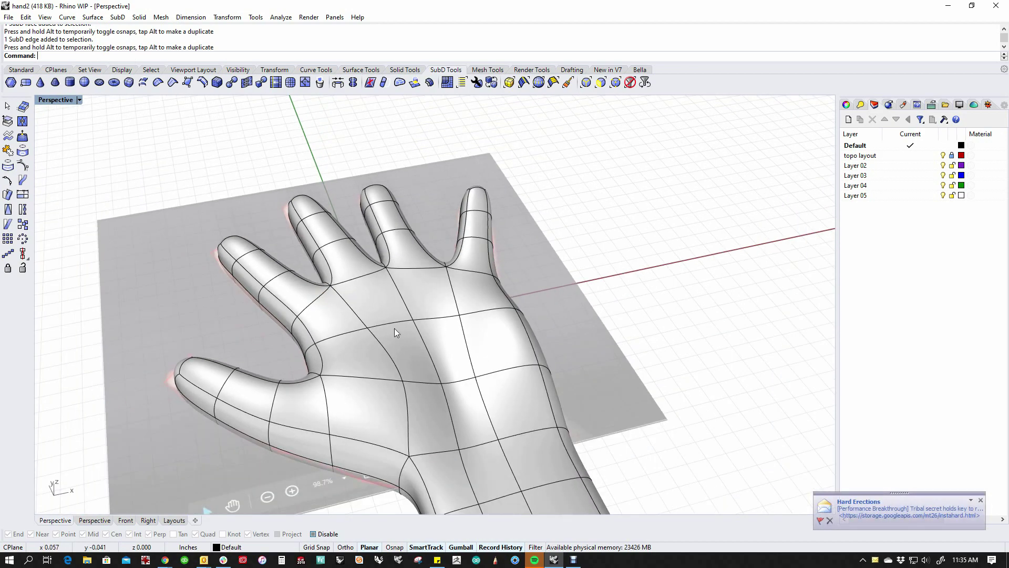
right_drag(394, 328, 648, 354)
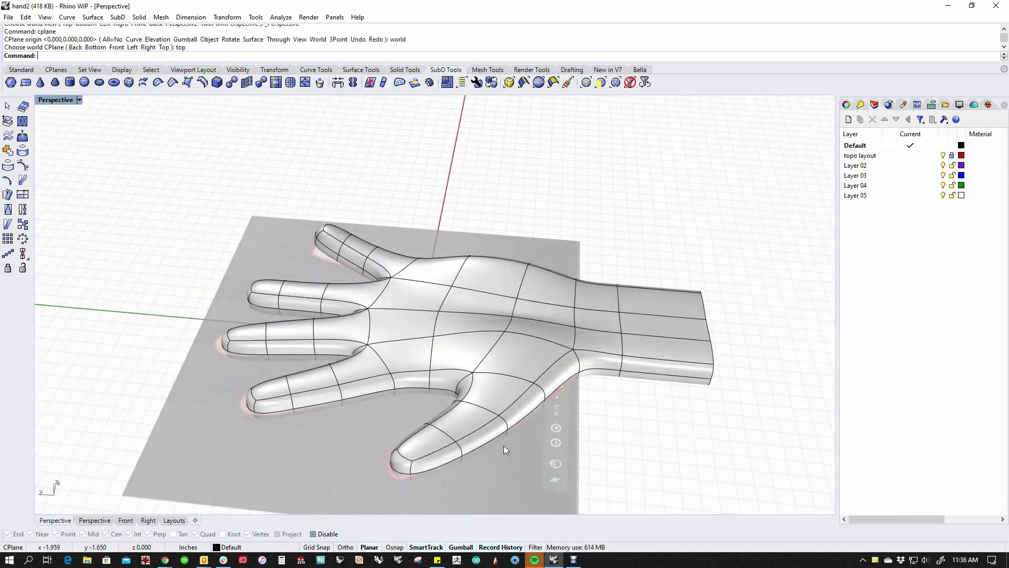
right_drag(503, 446, 528, 413)
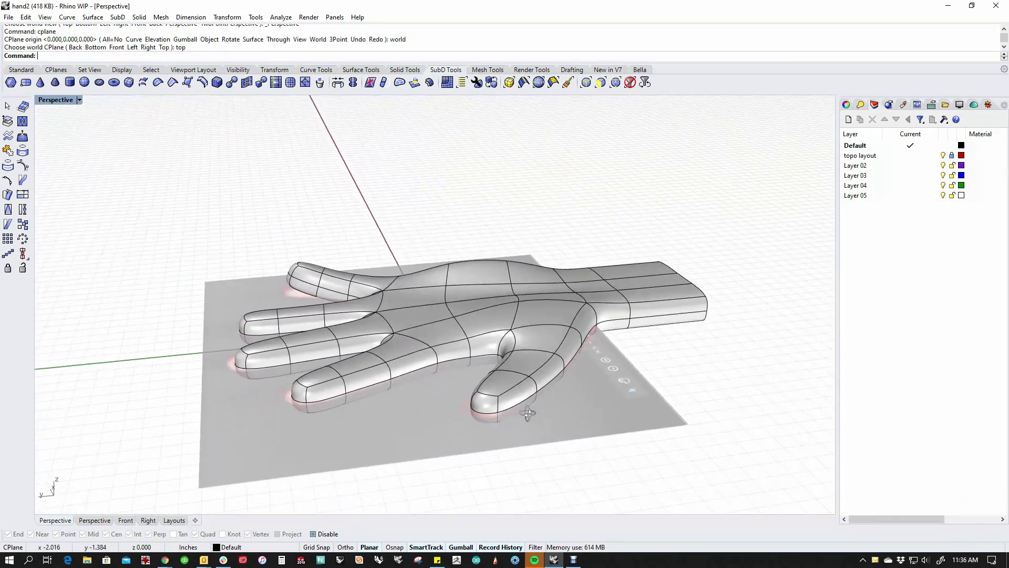
right_drag(414, 421, 327, 480)
drag(241, 373, 348, 455)
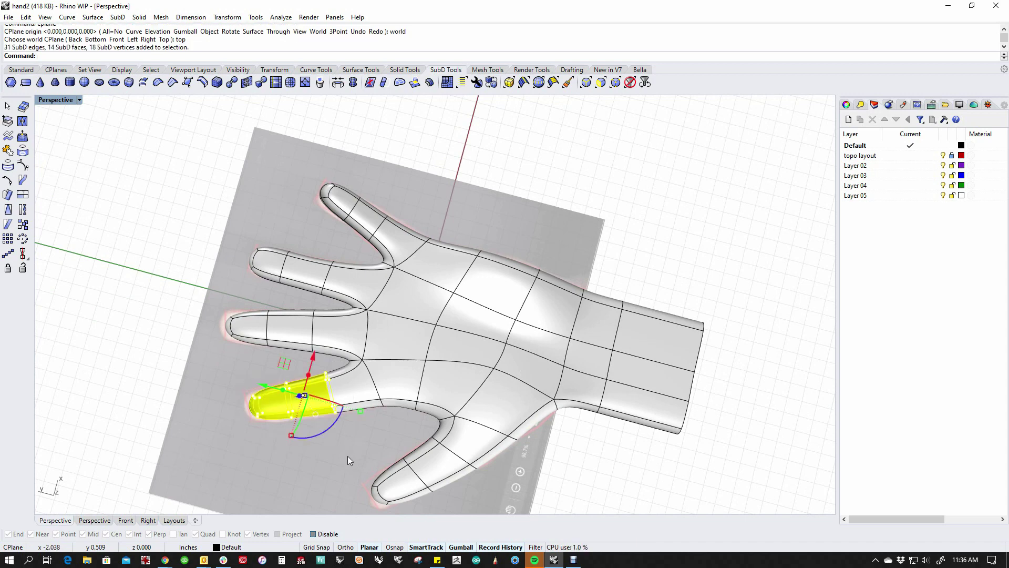